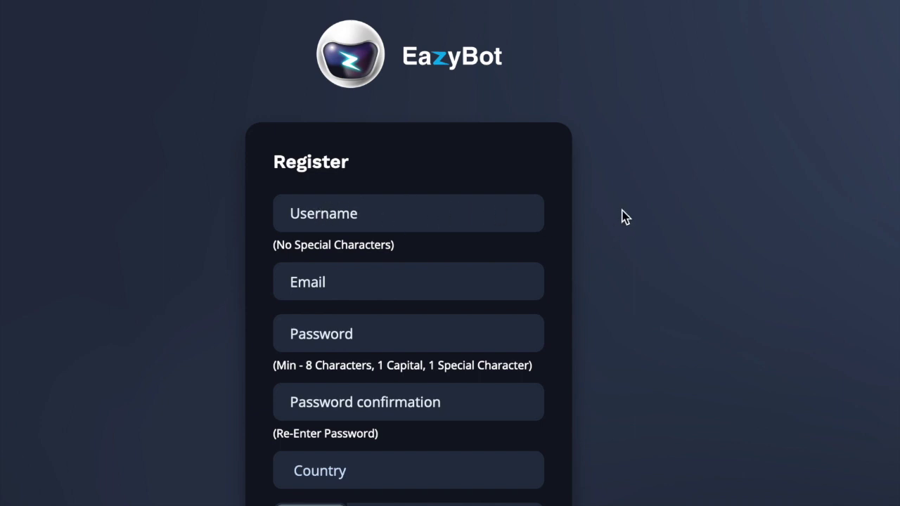
Step: Agree to the Terms of Service and Privacy Policy in the EazyBot registration form and tick the reCAPTCHA check
{"action": "scroll", "coordinate": [328, 221], "scroll_direction": "down", "scroll_amount": 1}
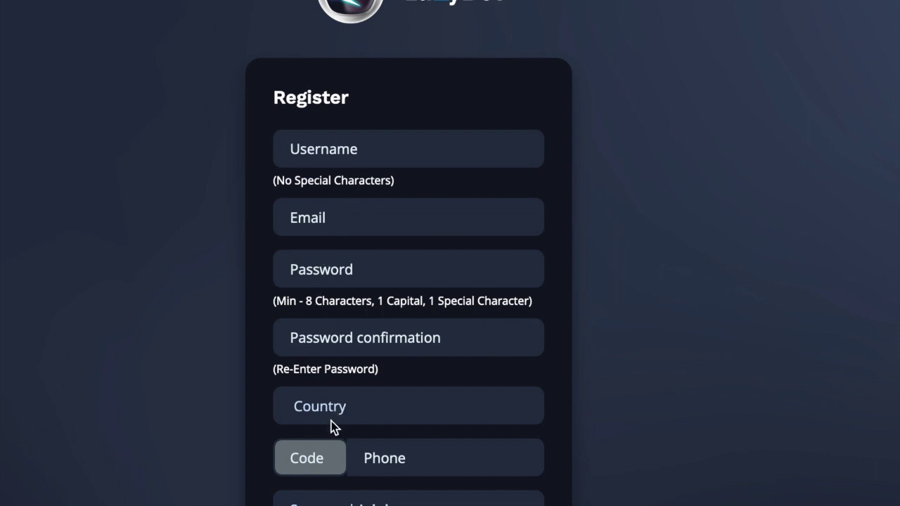
{"action": "scroll", "coordinate": [699, 417], "scroll_direction": "down", "scroll_amount": 1}
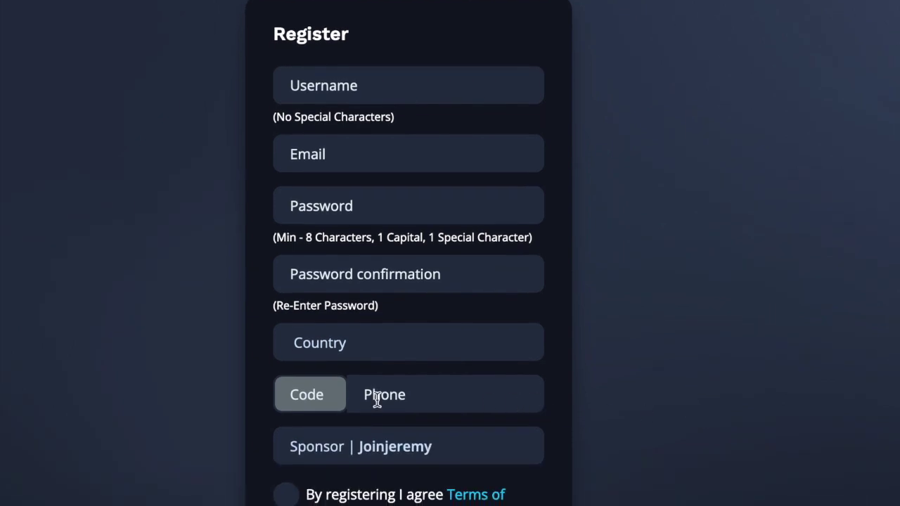
{"action": "scroll", "coordinate": [377, 399], "scroll_direction": "down", "scroll_amount": 3}
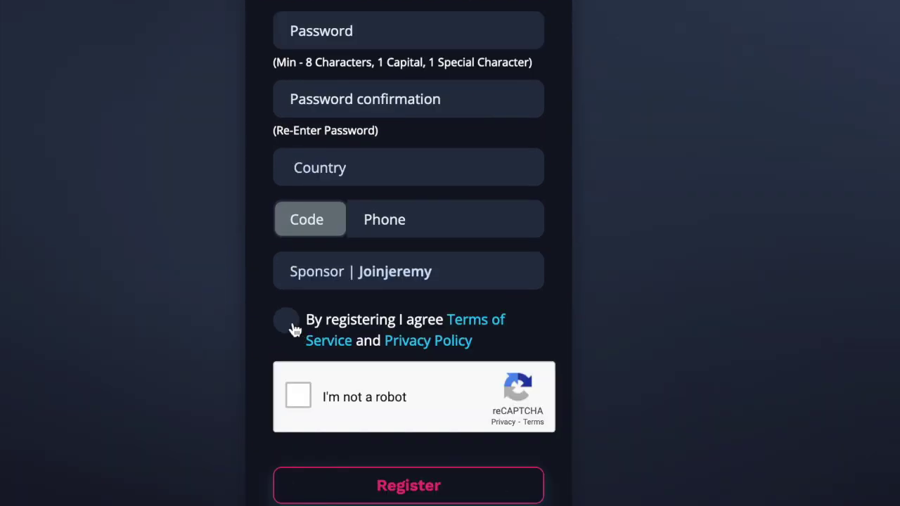
{"action": "left_click", "coordinate": [290, 323]}
{"action": "left_click", "coordinate": [301, 398]}
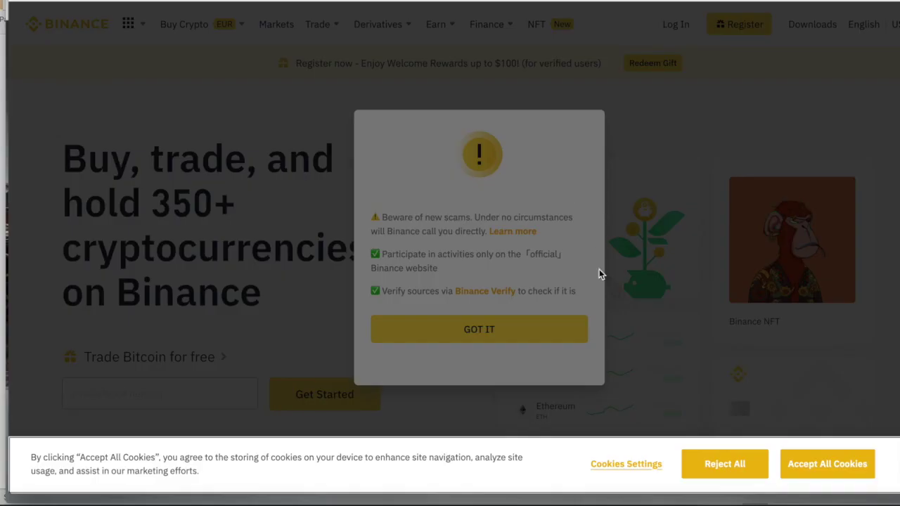
Step: Switch to Binance, clear the cookie and scam notices, and open the sign-up with phone or email
{"action": "left_click", "coordinate": [826, 468]}
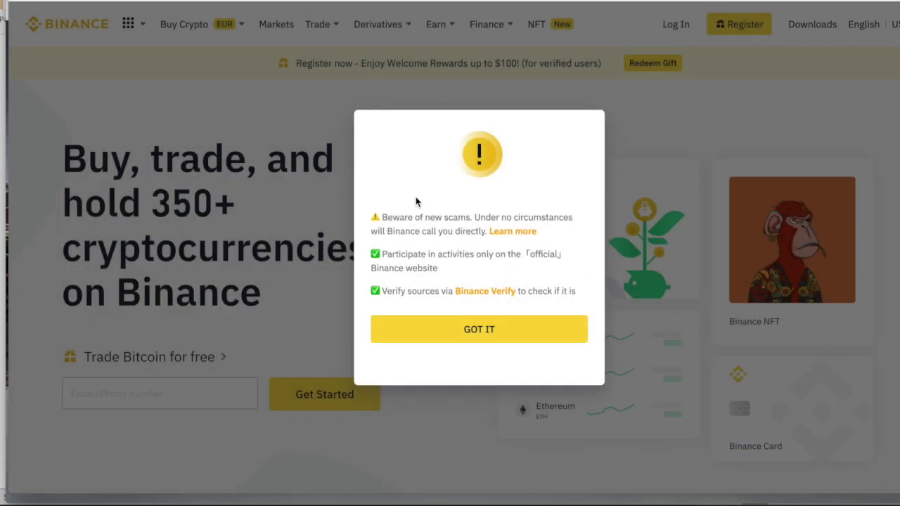
{"action": "left_click", "coordinate": [484, 338]}
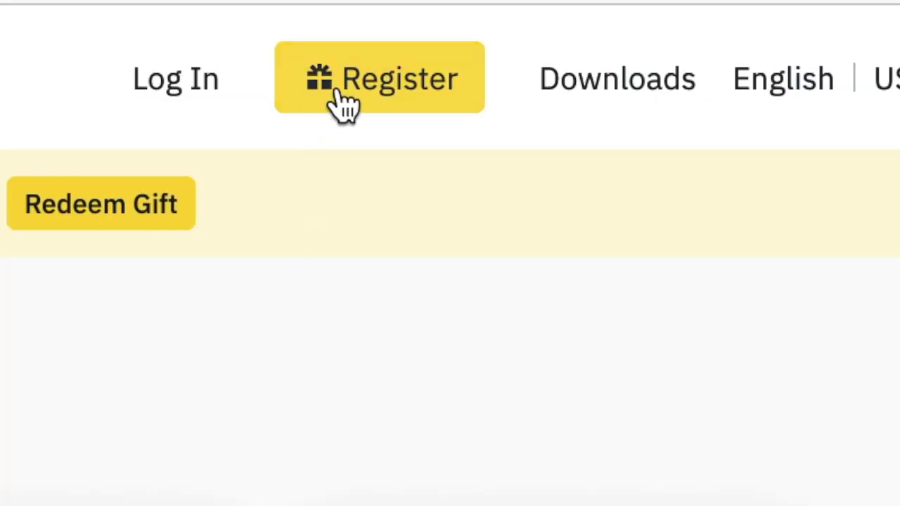
{"action": "left_click", "coordinate": [396, 107]}
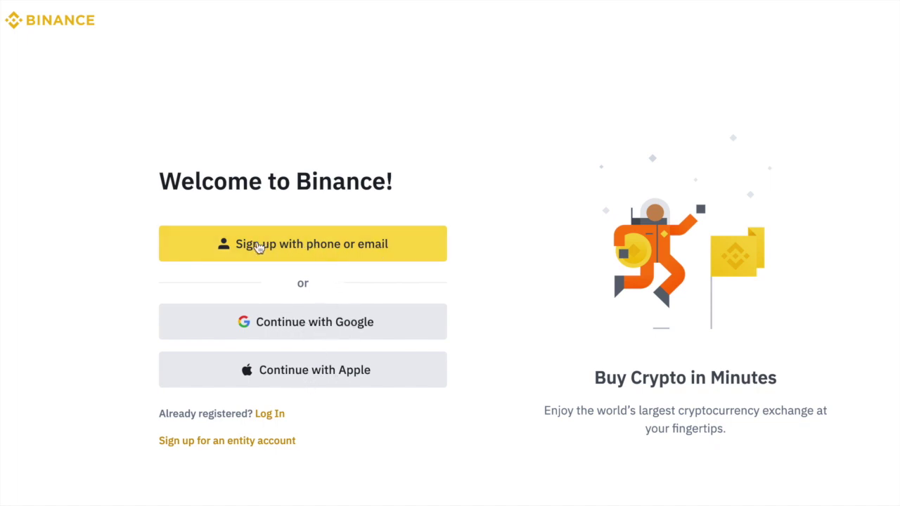
{"action": "left_click", "coordinate": [350, 255]}
Step: Look over the email, password and phone number options of the Binance personal account form
{"action": "left_click", "coordinate": [122, 193]}
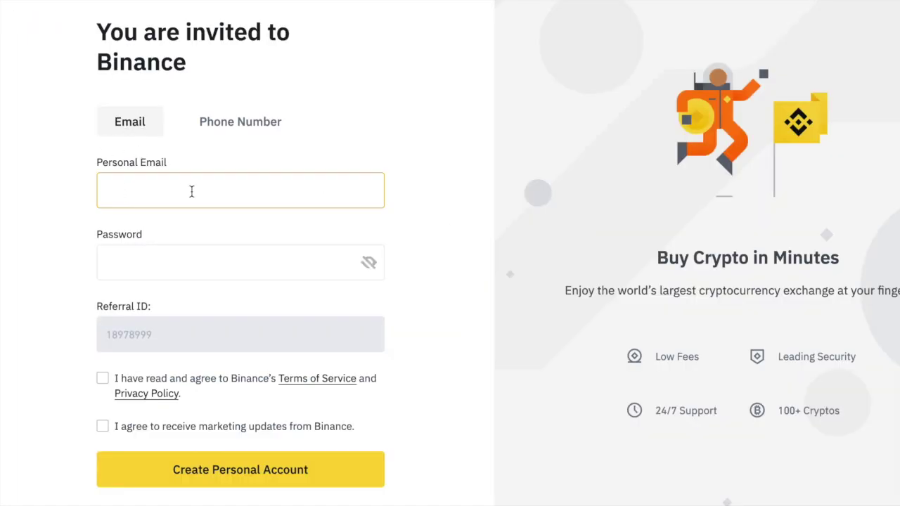
{"action": "left_click", "coordinate": [115, 277]}
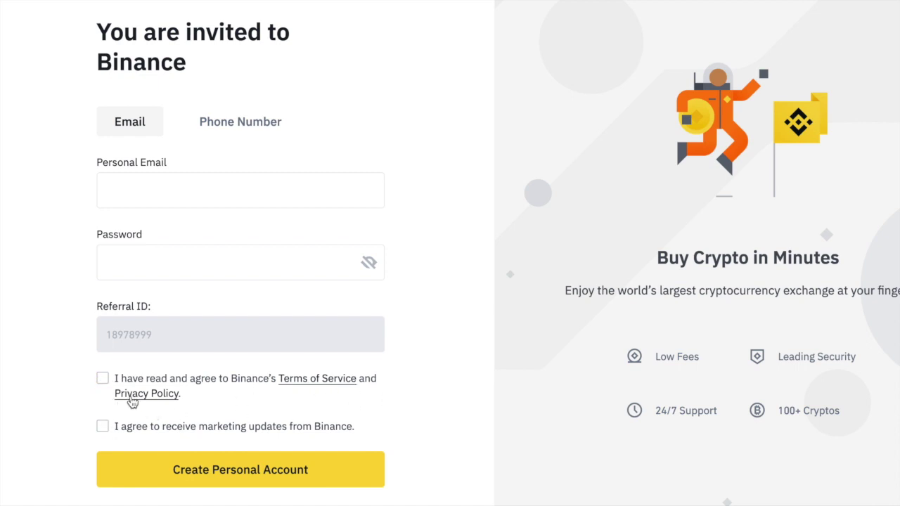
{"action": "left_click", "coordinate": [235, 132]}
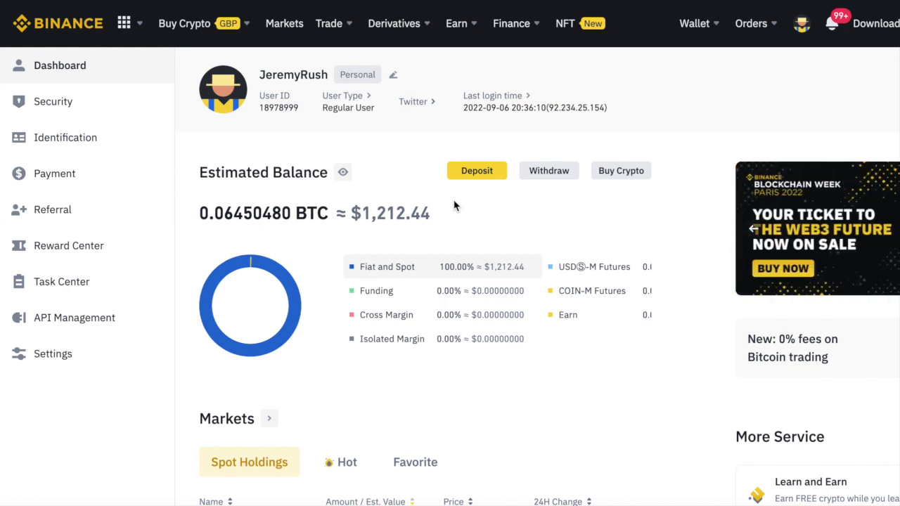
Step: Switch to the EazyBot dashboard and open the Deposit page of My Wallet
{"action": "mouse_move", "coordinate": [197, 32]}
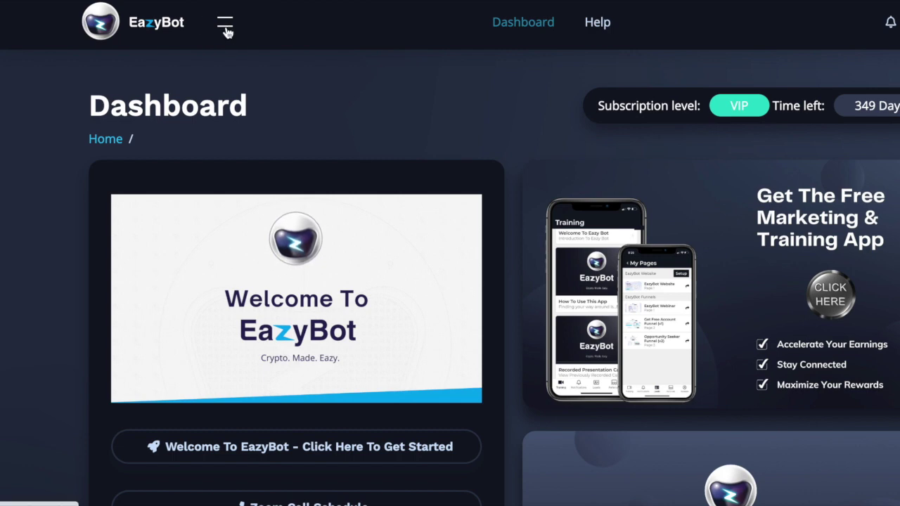
{"action": "left_click", "coordinate": [225, 28]}
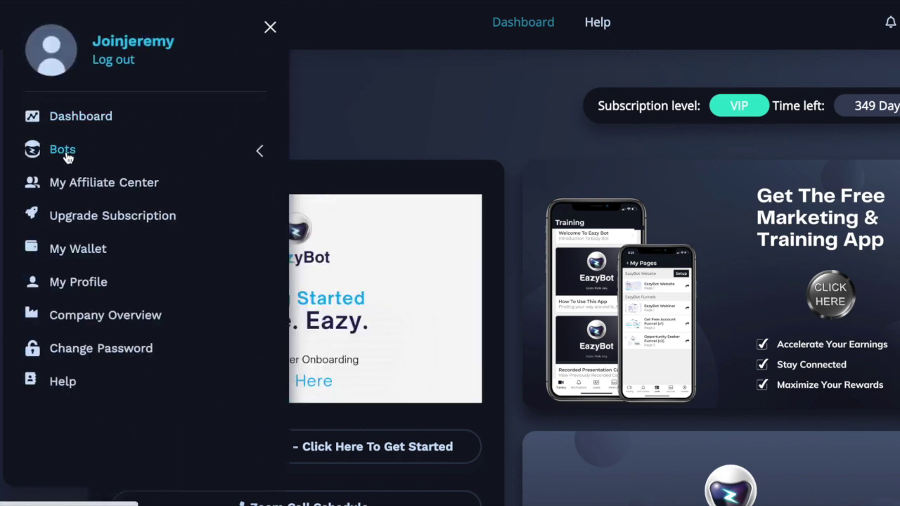
{"action": "left_click", "coordinate": [70, 253]}
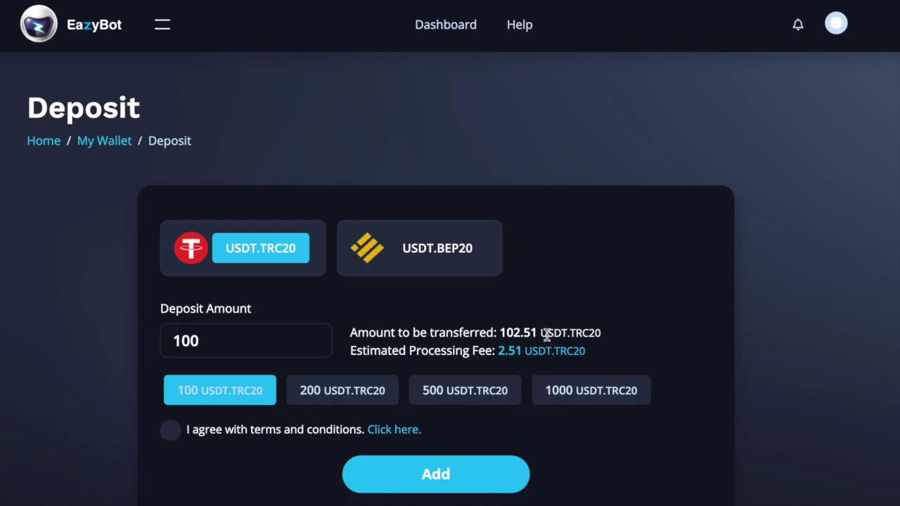
Step: Request a wallet deposit of 100 in USDT.BEP20, agreeing with the terms and conditions
{"action": "left_click_drag", "start_coordinate": [547, 333], "coordinate": [623, 343]}
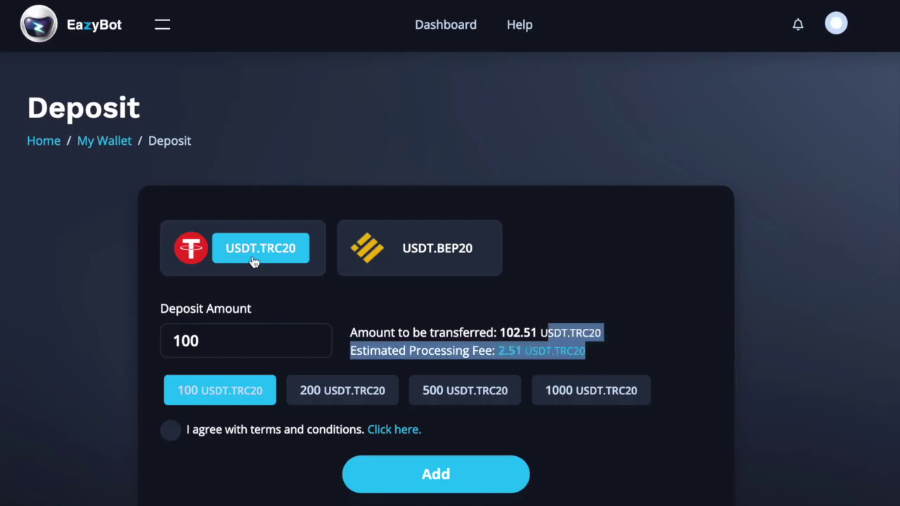
{"action": "left_click", "coordinate": [418, 256]}
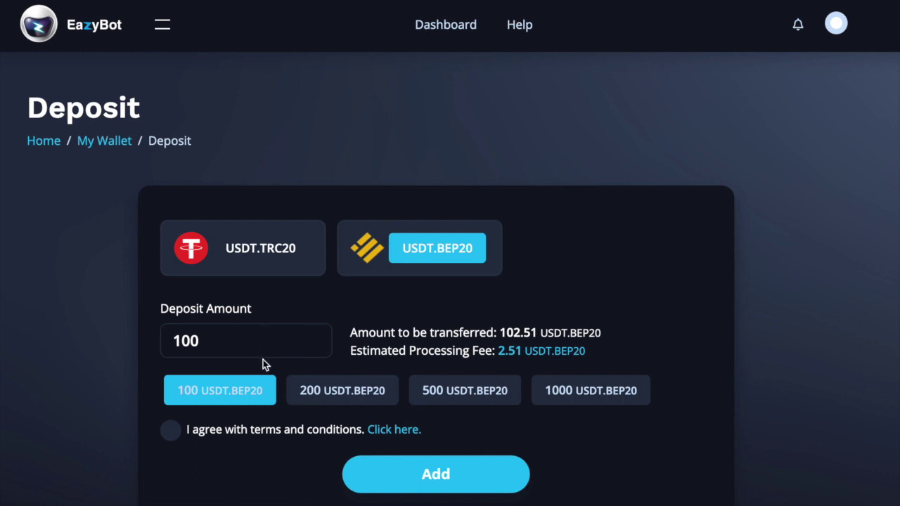
{"action": "left_click_drag", "start_coordinate": [188, 341], "coordinate": [157, 343]}
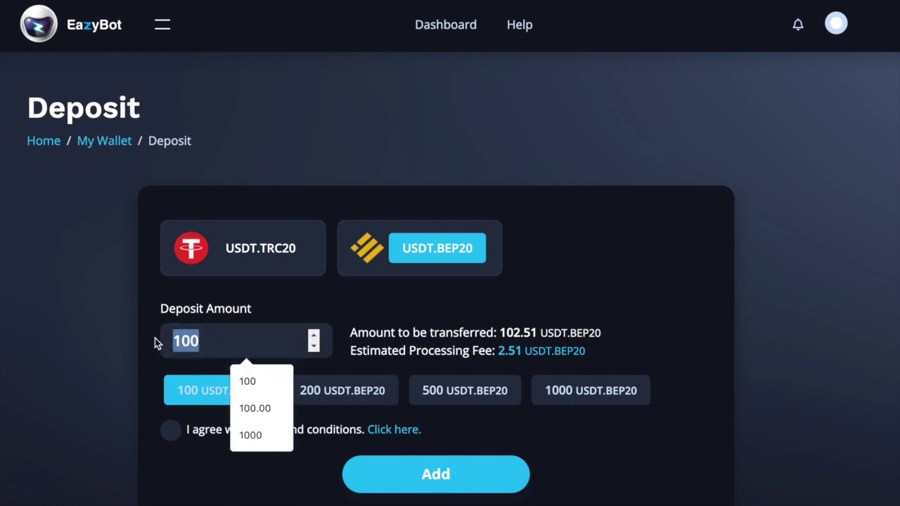
{"action": "left_click", "coordinate": [544, 282]}
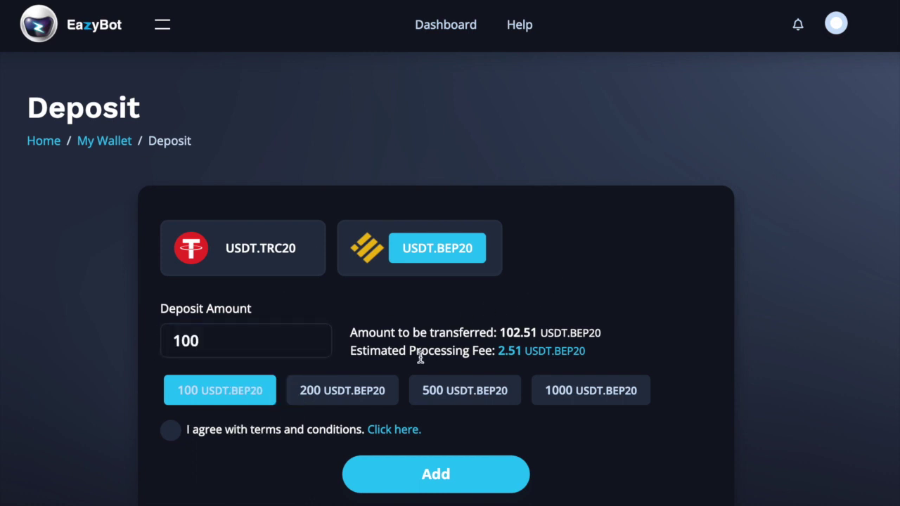
{"action": "scroll", "coordinate": [419, 352], "scroll_direction": "down", "scroll_amount": 1}
{"action": "left_click", "coordinate": [173, 374]}
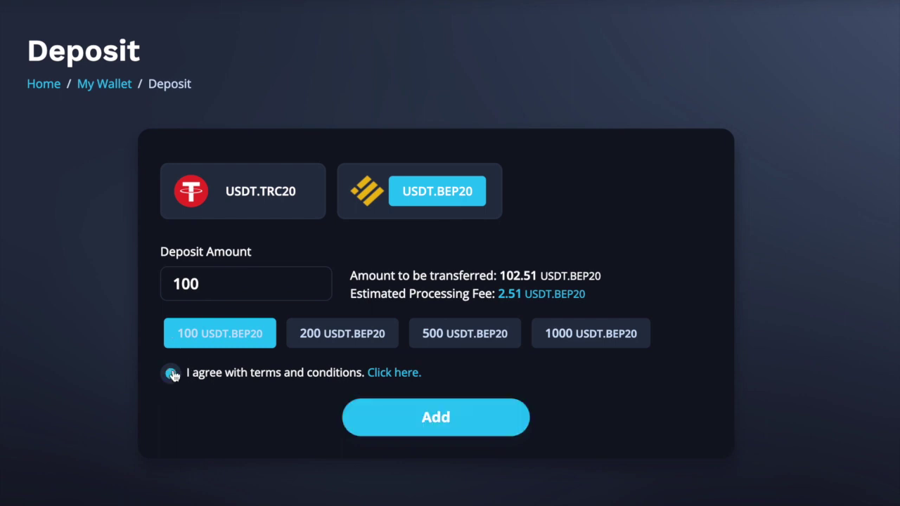
{"action": "left_click", "coordinate": [441, 427]}
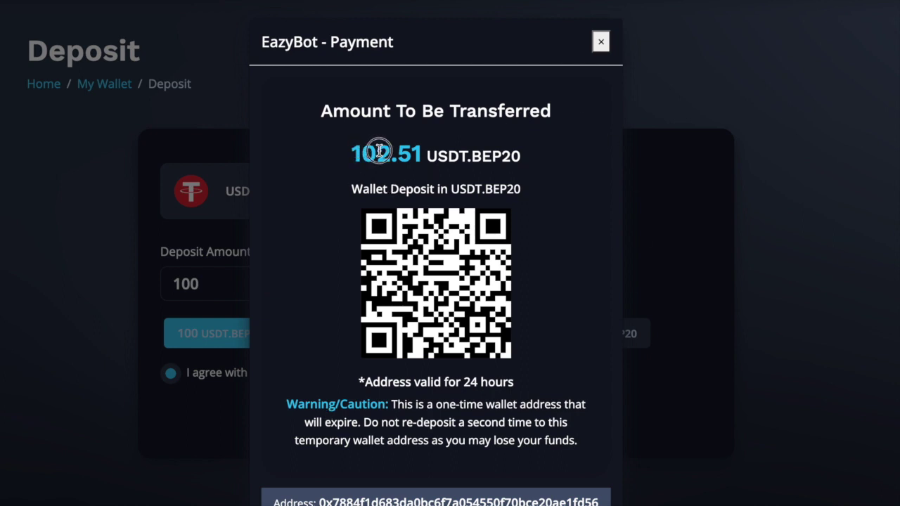
Step: Check the amount to be transferred and copy the one-time wallet address from the payment details
{"action": "left_click_drag", "start_coordinate": [380, 153], "coordinate": [422, 151]}
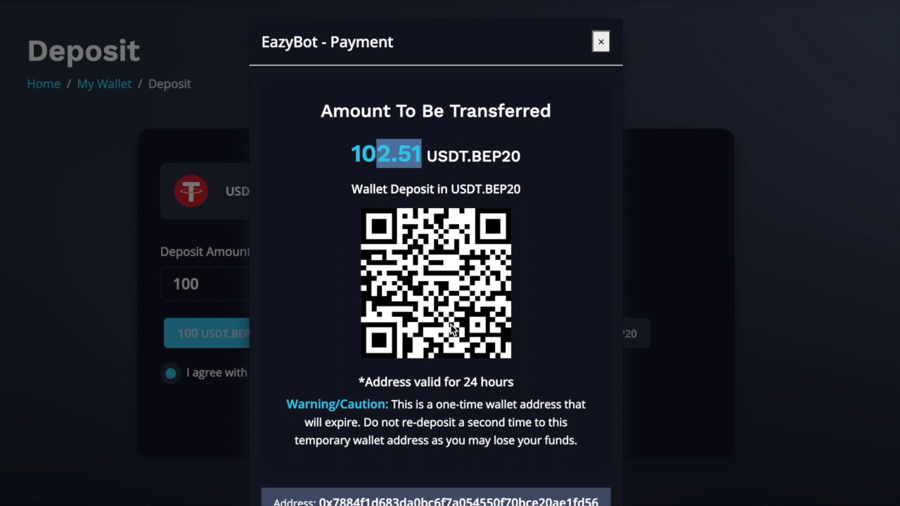
{"action": "scroll", "coordinate": [454, 329], "scroll_direction": "down", "scroll_amount": 1}
{"action": "left_click", "coordinate": [435, 444]}
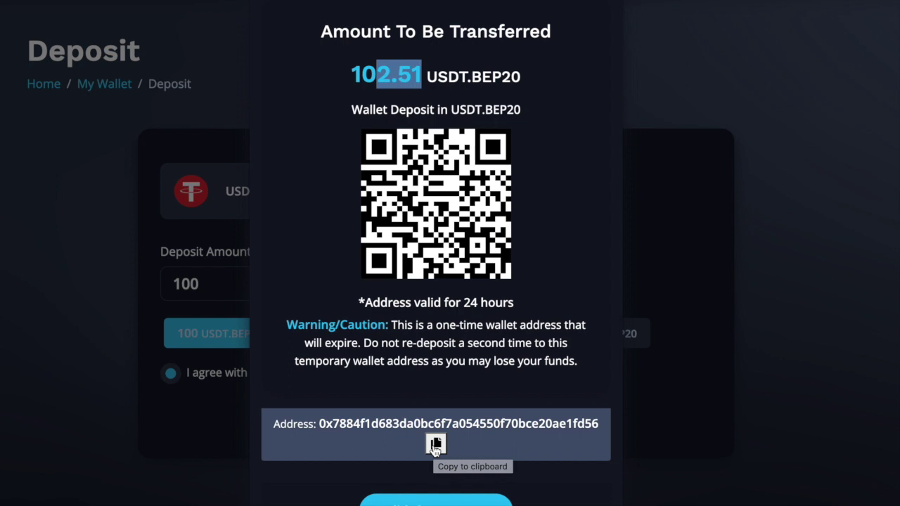
{"action": "left_click", "coordinate": [435, 445]}
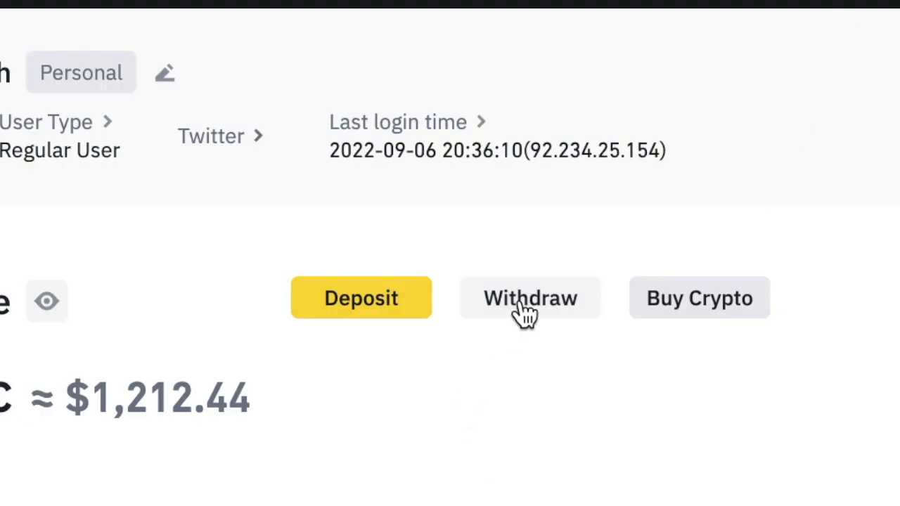
Step: Switch to the Binance account, start a crypto withdrawal, dismiss the safety warning, and choose USDT as the coin
{"action": "left_click", "coordinate": [525, 313]}
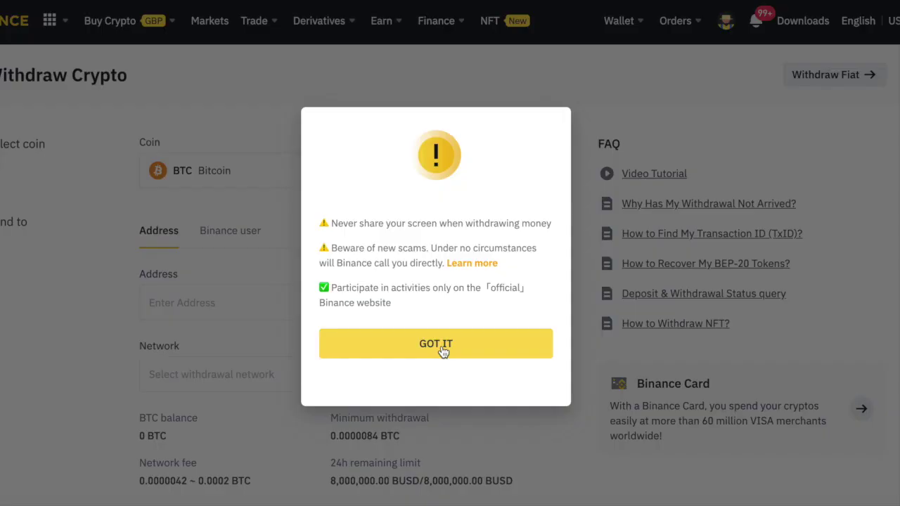
{"action": "left_click", "coordinate": [426, 347]}
{"action": "left_click", "coordinate": [506, 175]}
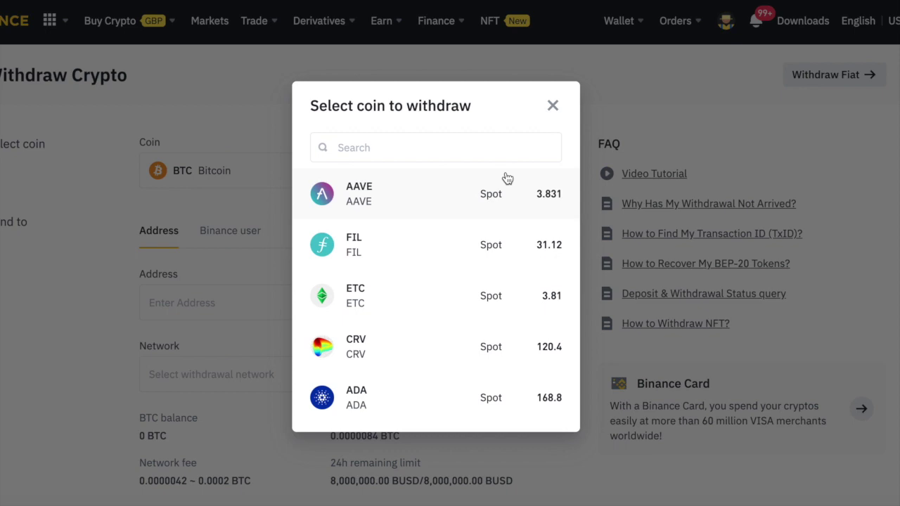
{"action": "left_click", "coordinate": [396, 149]}
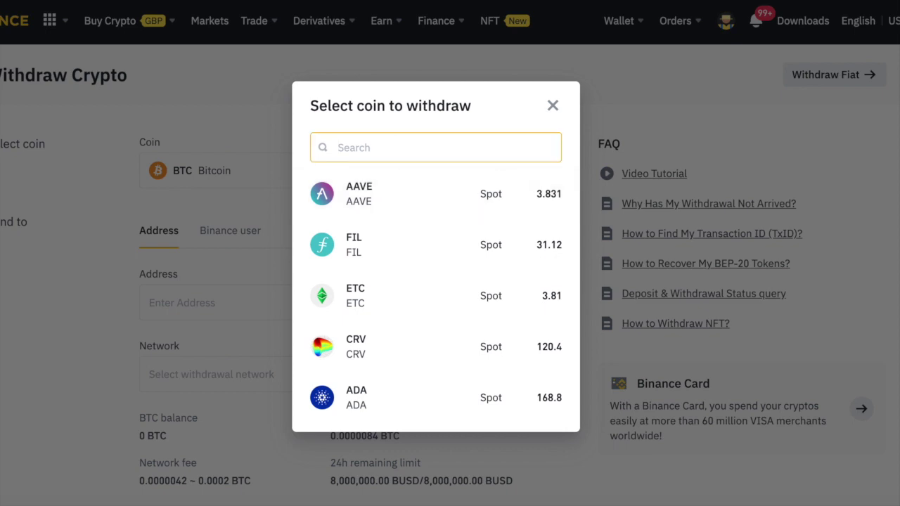
{"action": "type", "text": "usdt"}
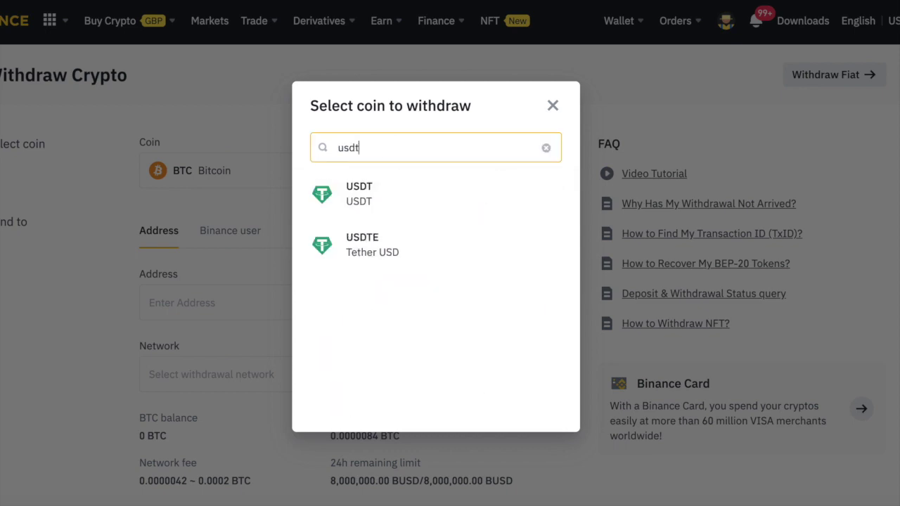
{"action": "left_click", "coordinate": [355, 201]}
Step: Paste the copied deposit address into the withdrawal and choose the BSC BNB Smart Chain (BEP20) network, confirming that the address supports it
{"action": "left_click", "coordinate": [173, 307]}
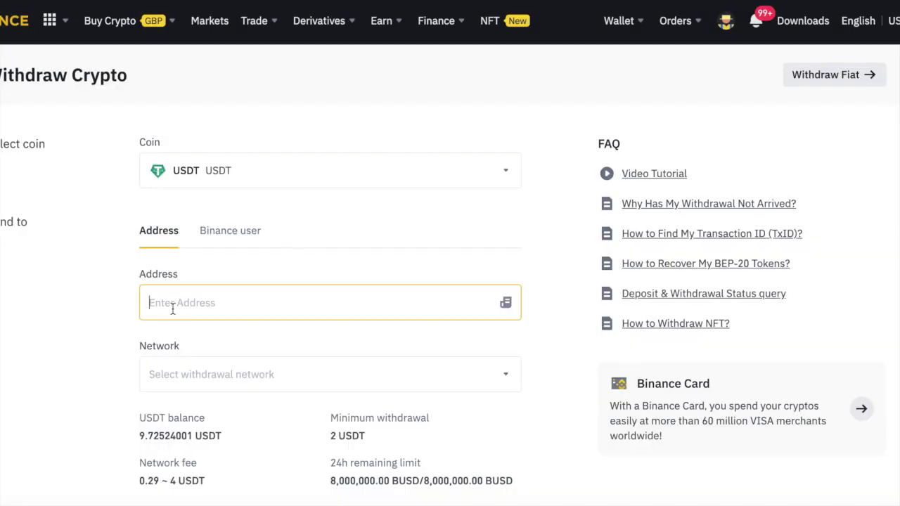
{"action": "key", "text": "ctrl+v"}
{"action": "left_click", "coordinate": [212, 380]}
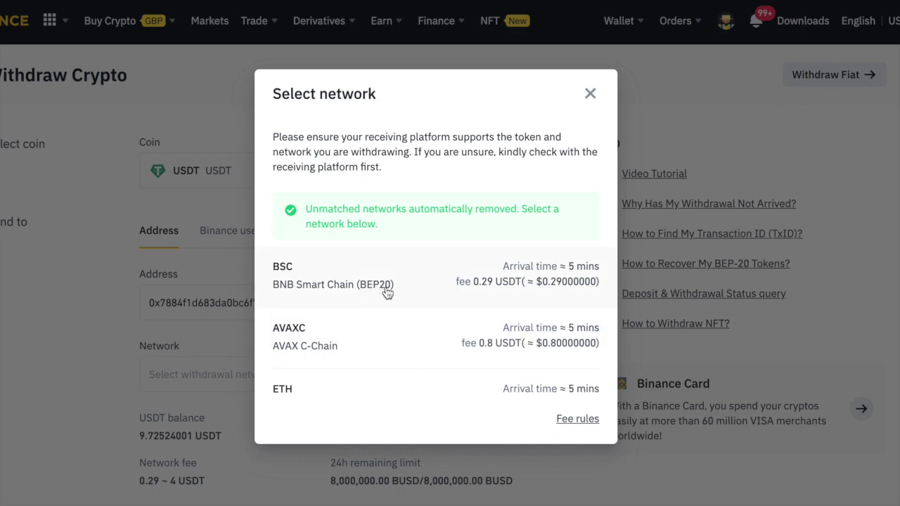
{"action": "left_click", "coordinate": [333, 287]}
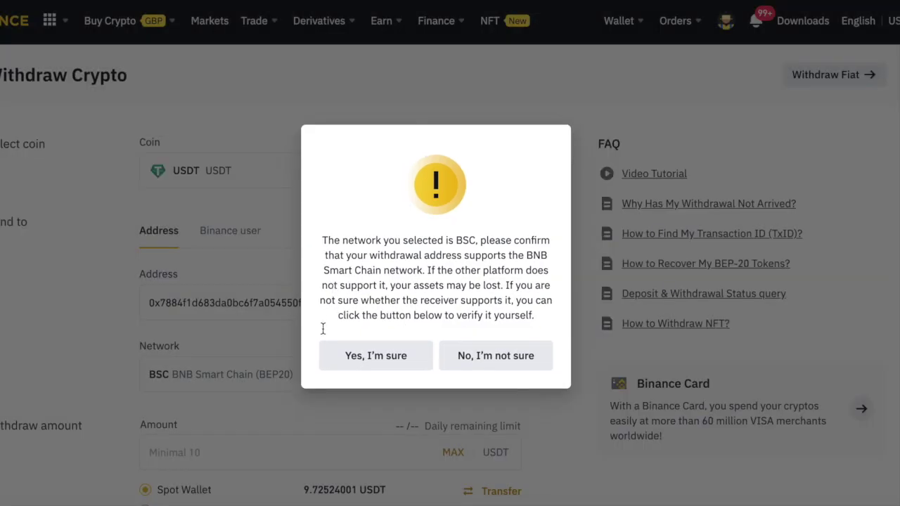
{"action": "left_click", "coordinate": [377, 357]}
{"action": "scroll", "coordinate": [378, 338], "scroll_direction": "down", "scroll_amount": 3}
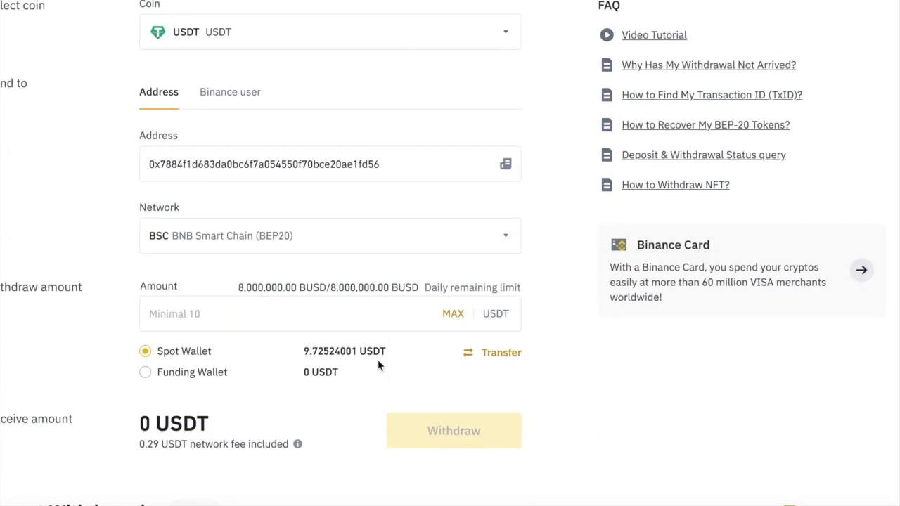
{"action": "left_click", "coordinate": [182, 255]}
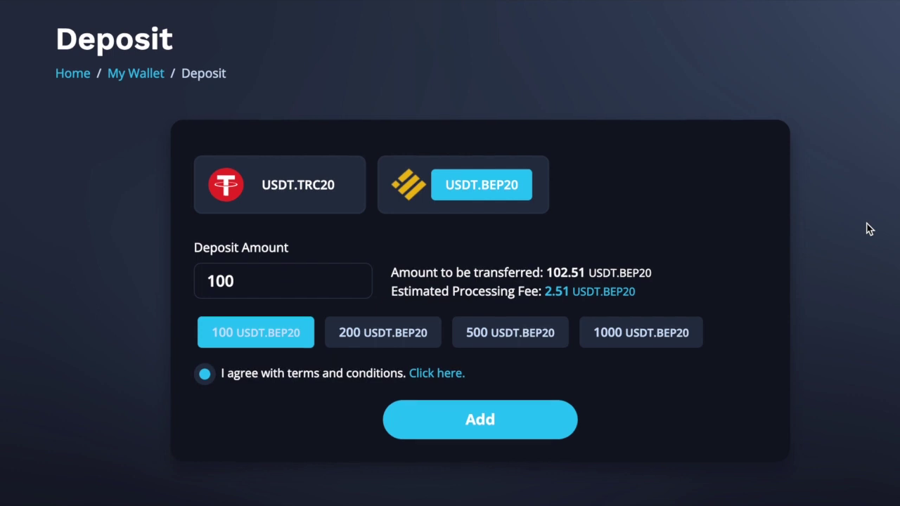
Step: Return to EazyBot and open the User Exchanges page of the Bots section
{"action": "scroll", "coordinate": [869, 229], "scroll_direction": "up", "scroll_amount": 1}
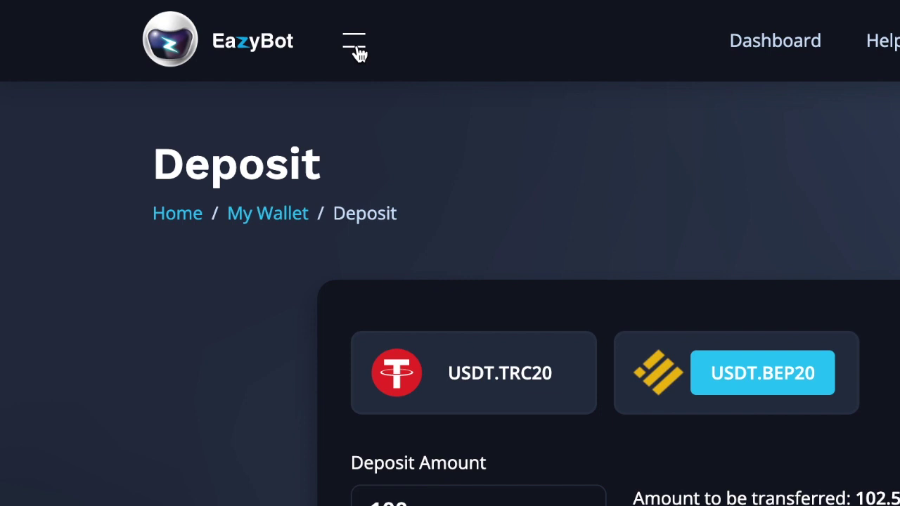
{"action": "left_click", "coordinate": [356, 47]}
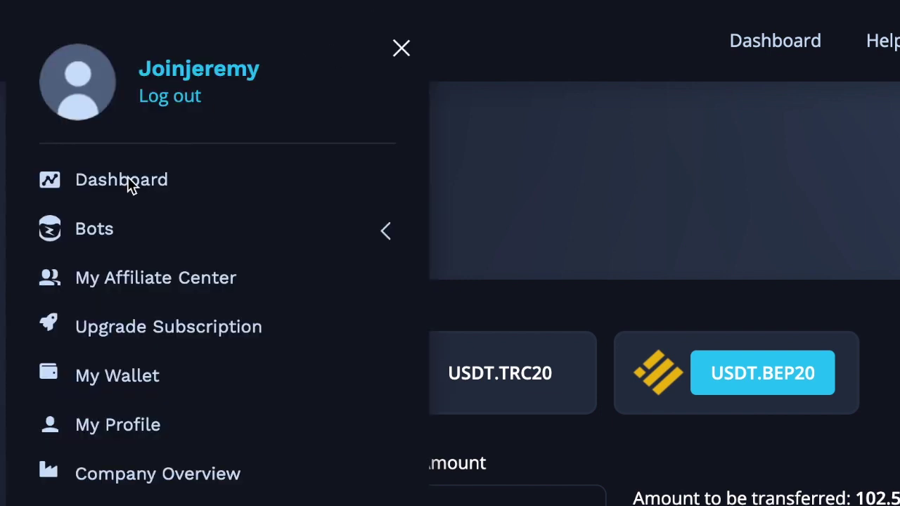
{"action": "left_click", "coordinate": [104, 239]}
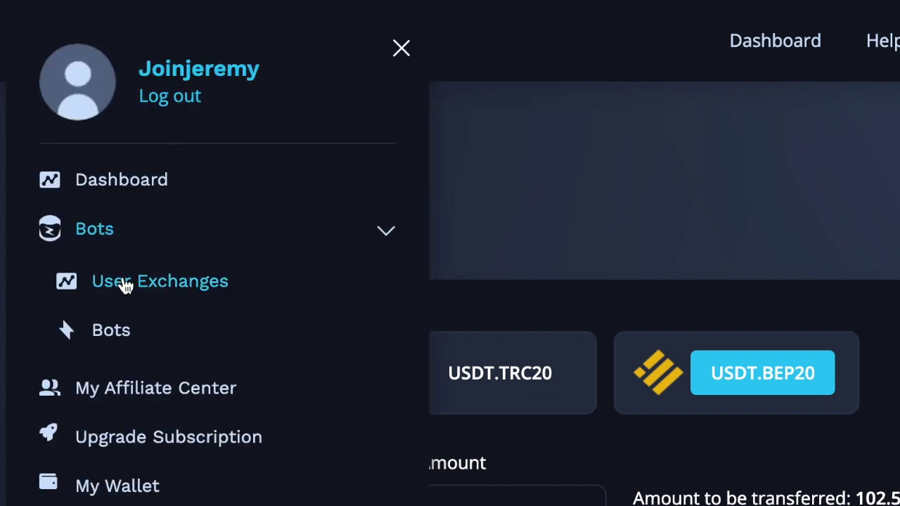
{"action": "left_click", "coordinate": [138, 293]}
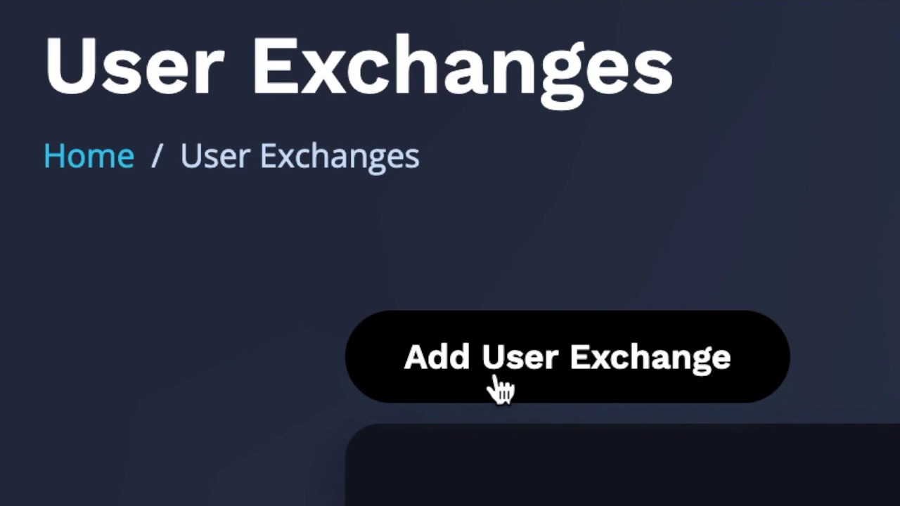
Step: Add a new user exchange, name the connection "Binance demo", and select Binance.com as the exchange
{"action": "left_click", "coordinate": [612, 376]}
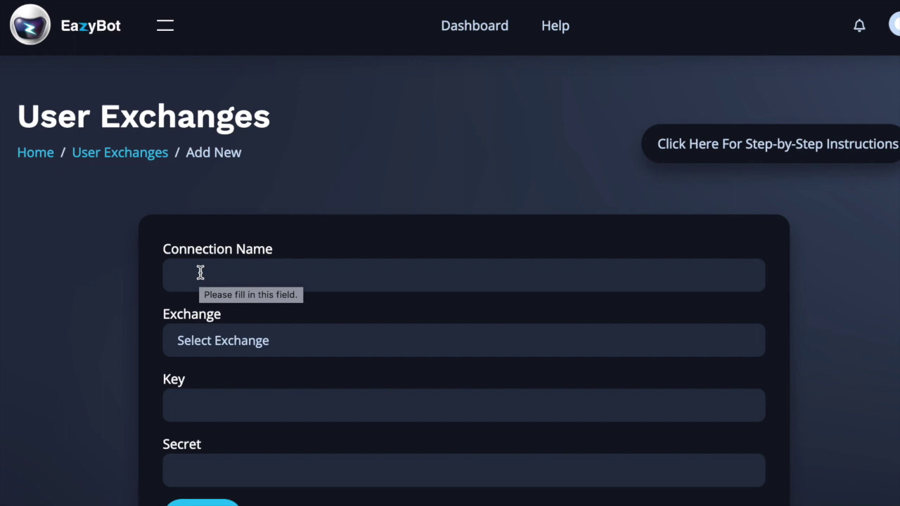
{"action": "left_click", "coordinate": [201, 272]}
{"action": "type", "text": "Binance demo"}
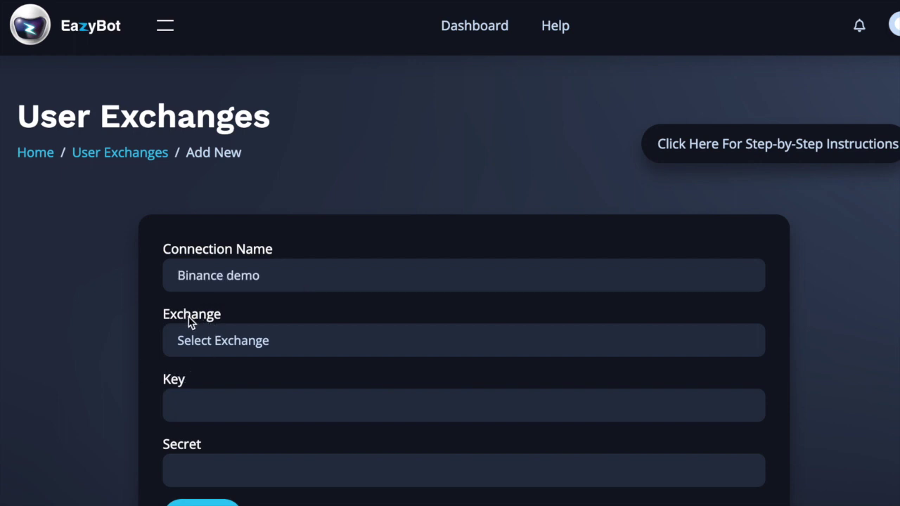
{"action": "left_click", "coordinate": [217, 349]}
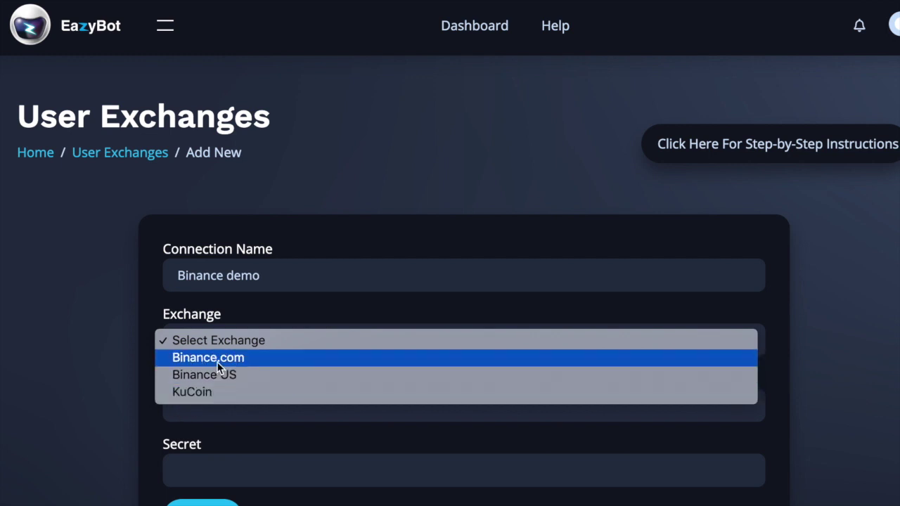
{"action": "left_click", "coordinate": [209, 359]}
{"action": "scroll", "coordinate": [129, 361], "scroll_direction": "down", "scroll_amount": 2}
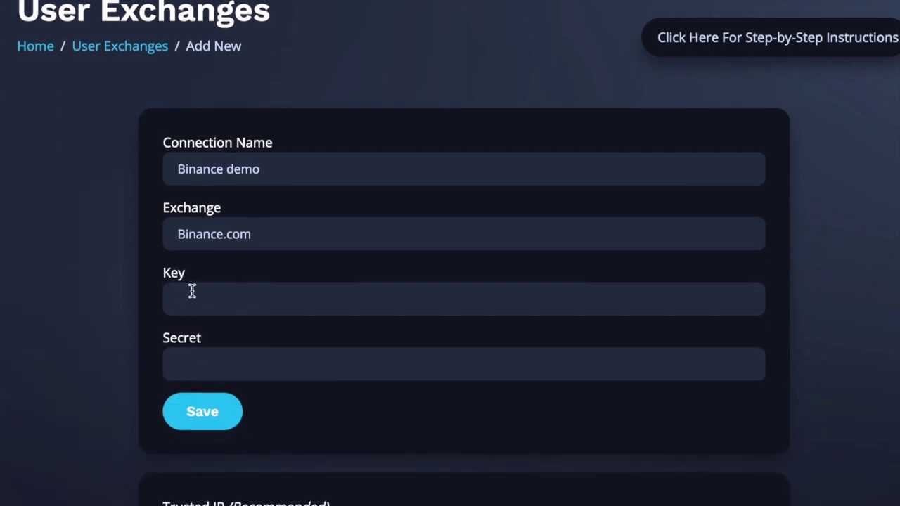
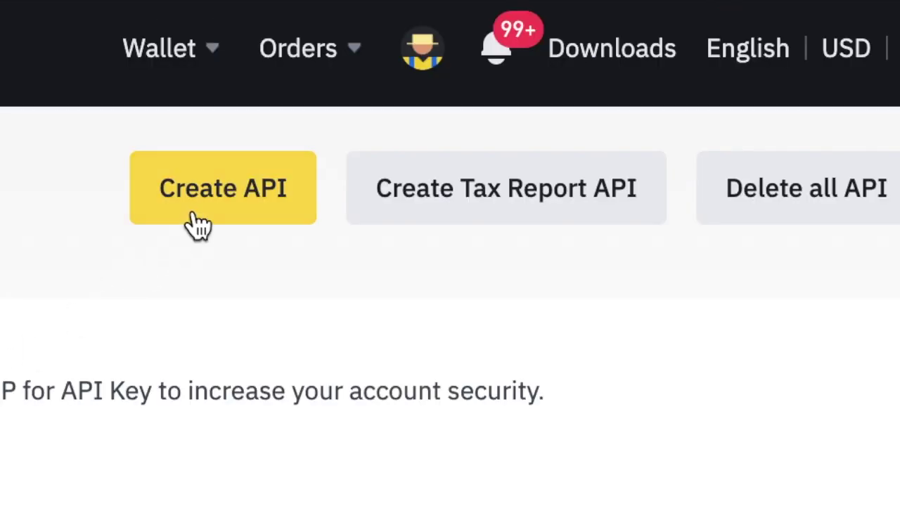
Step: In Binance's API Management, create an API key labelled "Eazybot demo" and complete the slider security check
{"action": "left_click", "coordinate": [245, 215]}
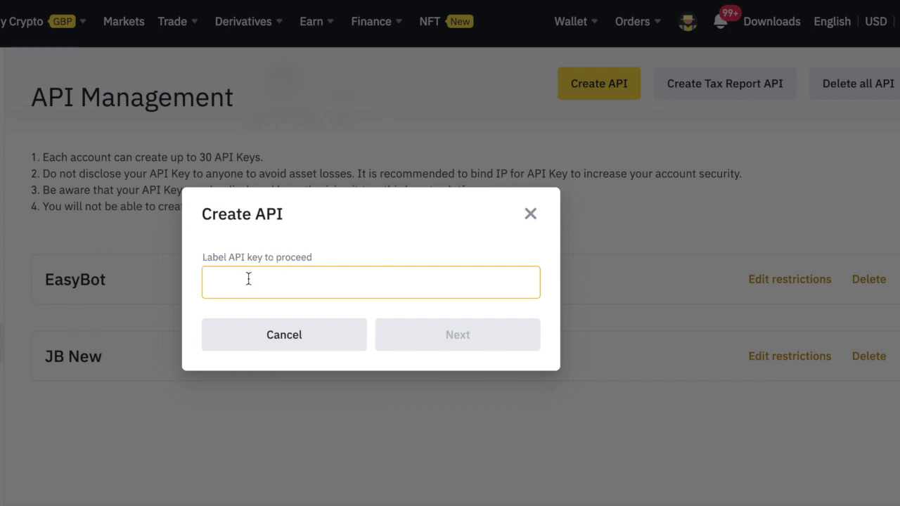
{"action": "type", "text": "Eazybot demo"}
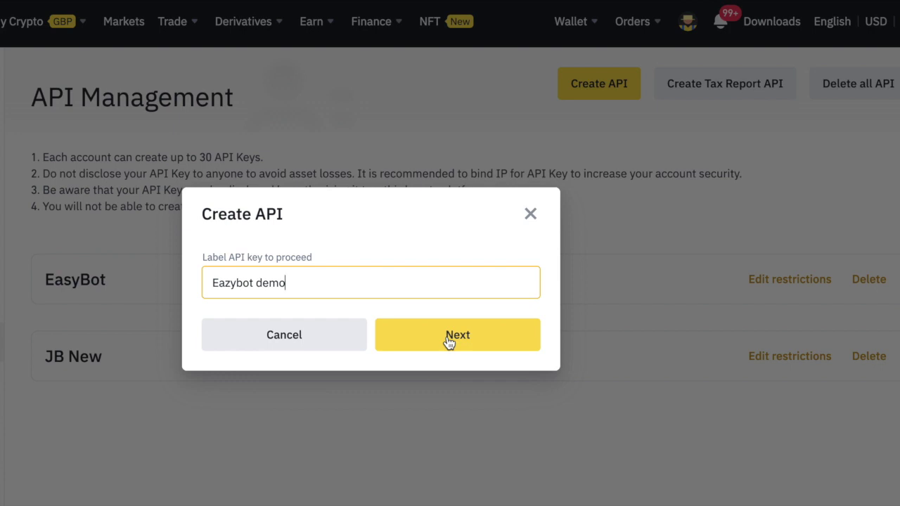
{"action": "left_click", "coordinate": [446, 337]}
{"action": "left_click_drag", "start_coordinate": [271, 275], "coordinate": [405, 282]}
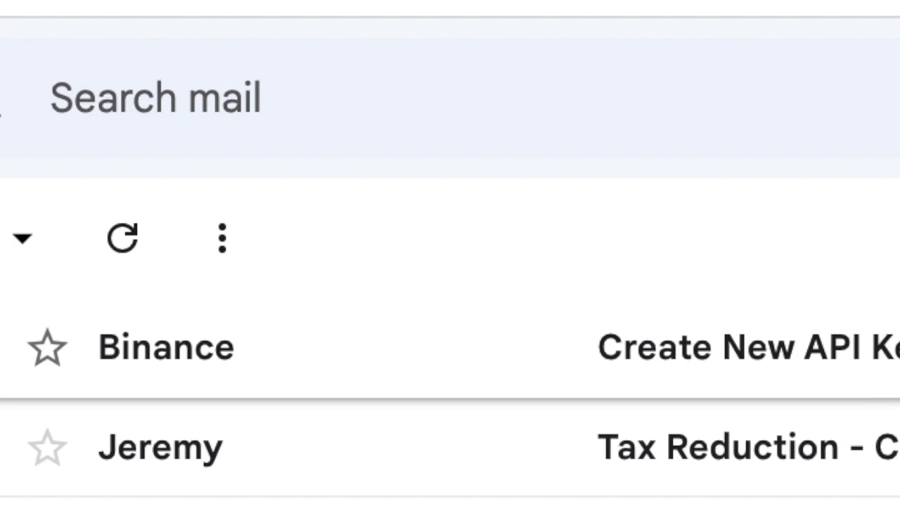
Step: Copy the verification code from Binance's Create New API Key email and enter it as the Email Verification Code in Binance
{"action": "left_click", "coordinate": [886, 348]}
{"action": "scroll", "coordinate": [284, 457], "scroll_direction": "down", "scroll_amount": 2}
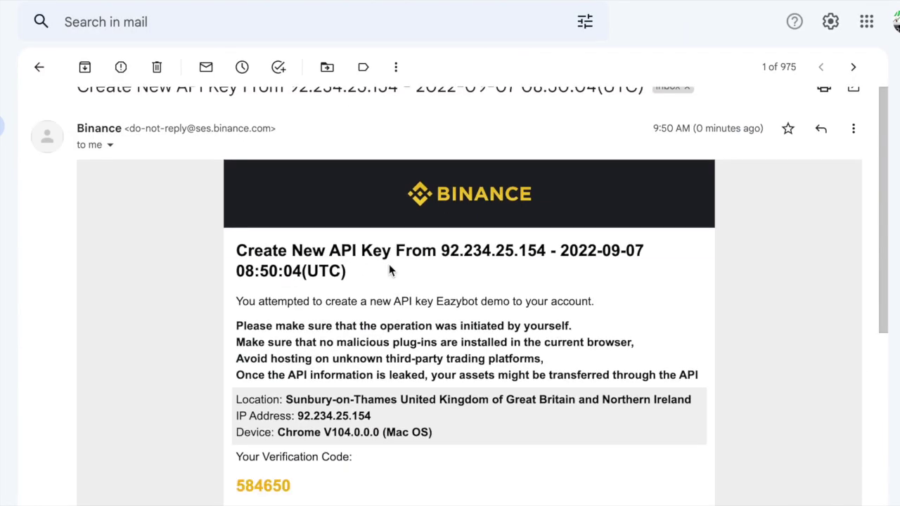
{"action": "double_click", "coordinate": [265, 436]}
{"action": "key", "text": "ctrl+c"}
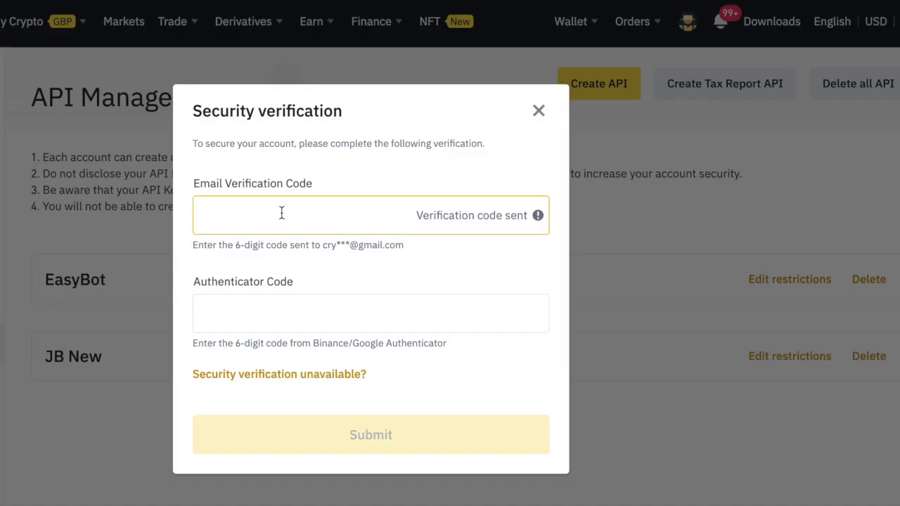
{"action": "left_click", "coordinate": [281, 212]}
{"action": "key", "text": "ctrl+v"}
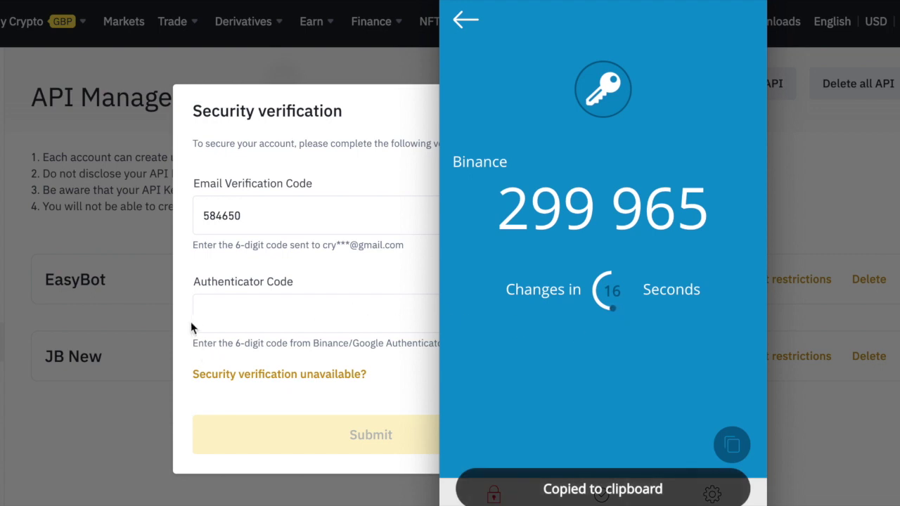
Step: Enter the authenticator code and submit the security verification for the new API key
{"action": "left_click", "coordinate": [219, 316]}
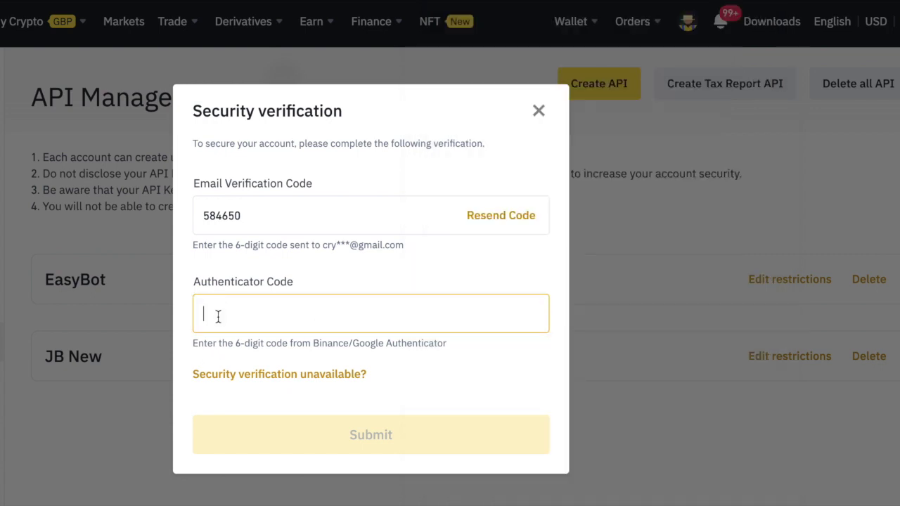
{"action": "key", "text": "ctrl+v"}
{"action": "left_click", "coordinate": [374, 441]}
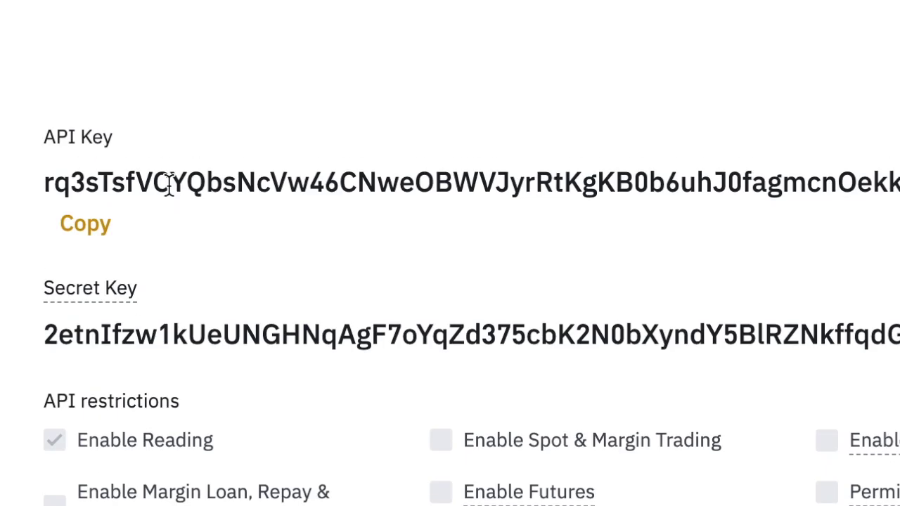
Step: Copy the new API key from Binance and paste it into the Key field of the EazyBot exchange connection
{"action": "scroll", "coordinate": [169, 184], "scroll_direction": "down", "scroll_amount": 1}
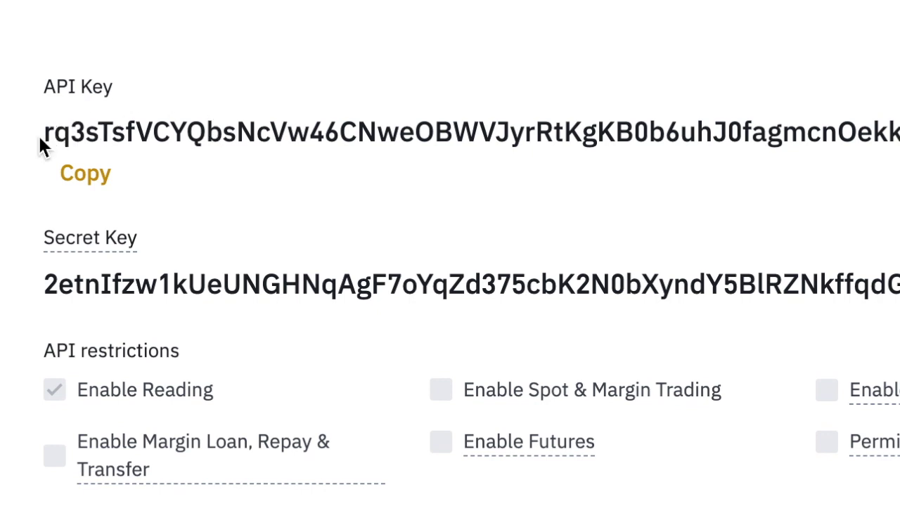
{"action": "mouse_move", "coordinate": [81, 240]}
{"action": "left_click", "coordinate": [85, 185]}
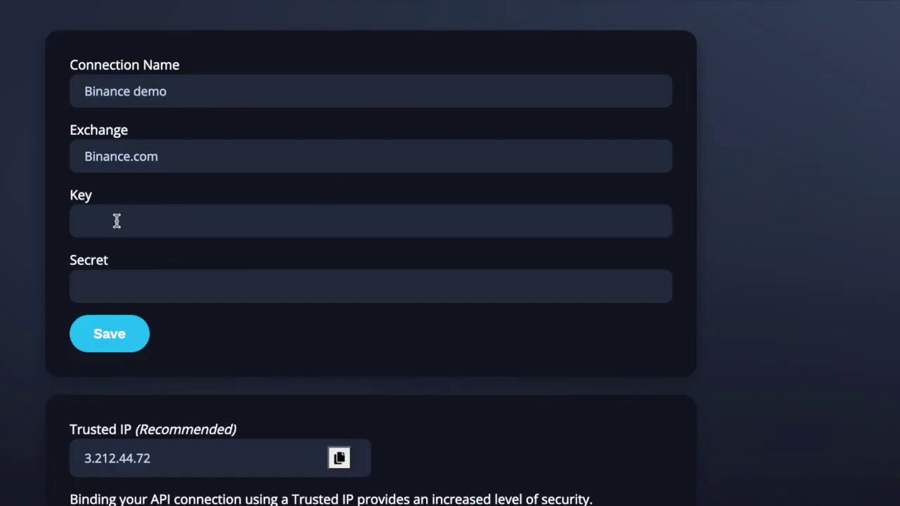
{"action": "left_click", "coordinate": [116, 221]}
{"action": "key", "text": "ctrl+v"}
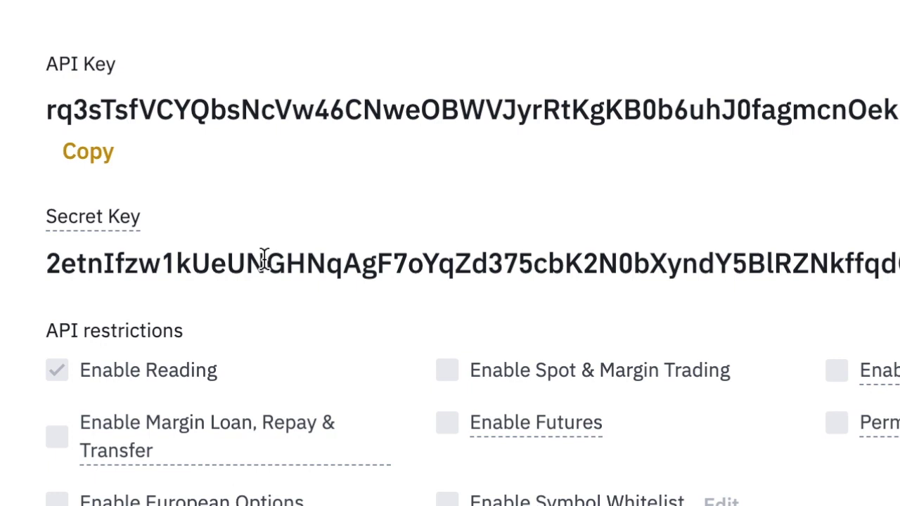
Step: Copy the Secret Key from Binance and paste it into the Secret field of the EazyBot exchange connection
{"action": "double_click", "coordinate": [263, 259]}
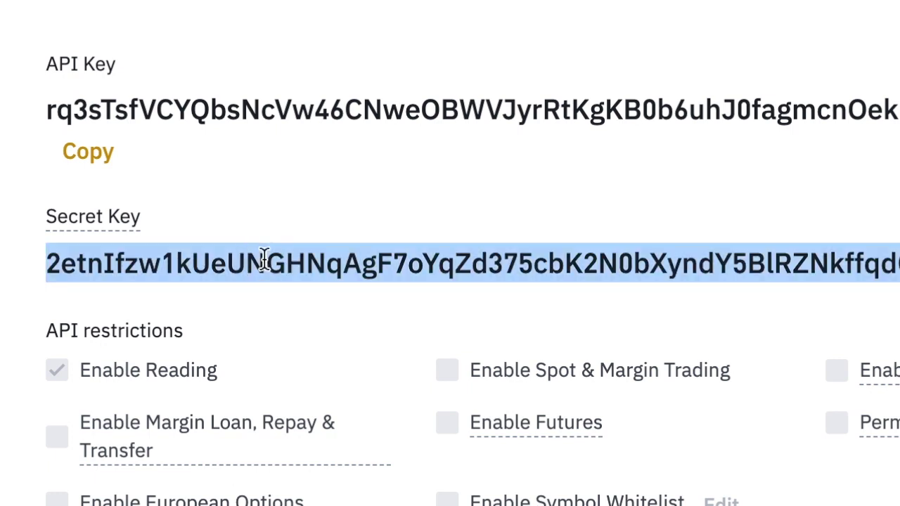
{"action": "left_click", "coordinate": [127, 281]}
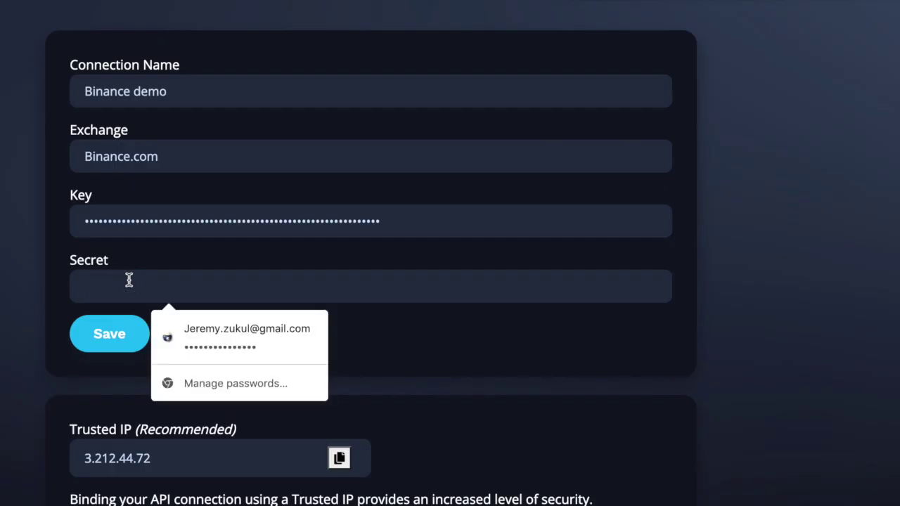
{"action": "key", "text": "ctrl+v"}
{"action": "left_click", "coordinate": [117, 348]}
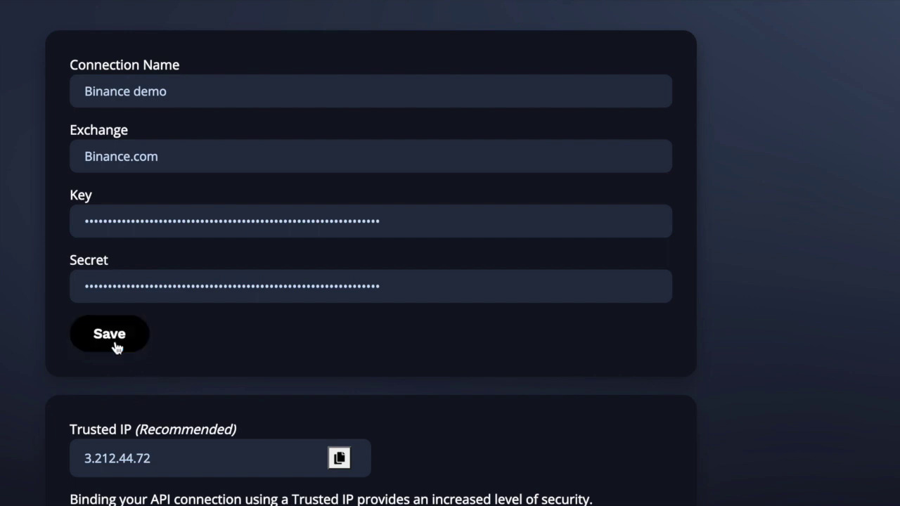
Step: Copy EazyBot's trusted IP, edit the Binance API key's restrictions, and restrict access to the trusted IP 3.212.44.72
{"action": "left_click_drag", "start_coordinate": [156, 467], "coordinate": [83, 459]}
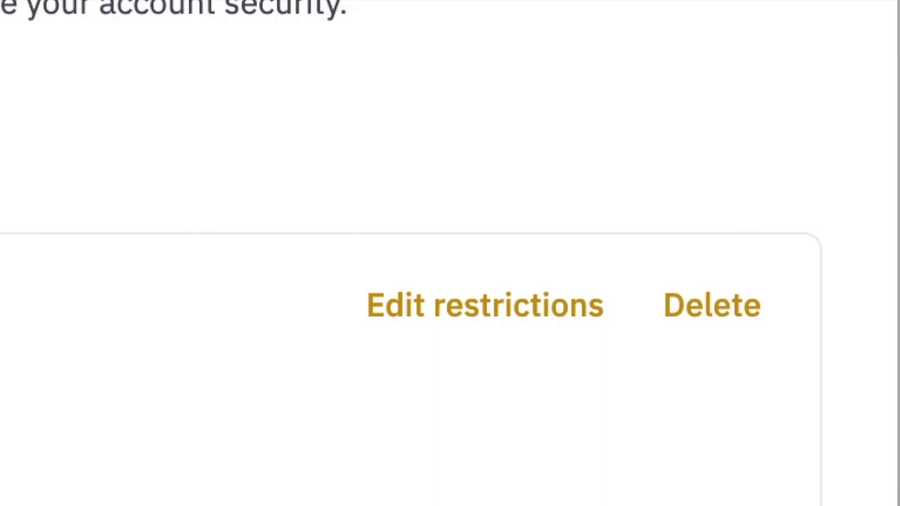
{"action": "left_click", "coordinate": [454, 329]}
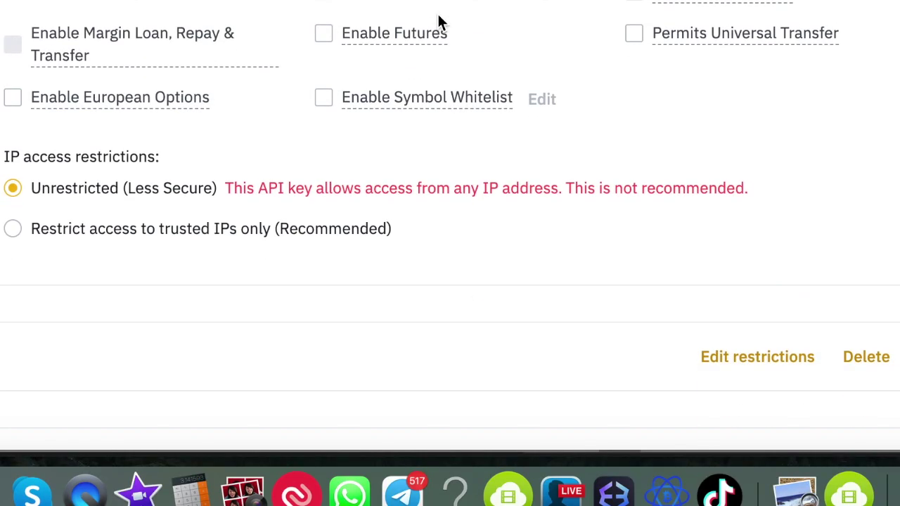
{"action": "scroll", "coordinate": [438, 21], "scroll_direction": "down", "scroll_amount": 3}
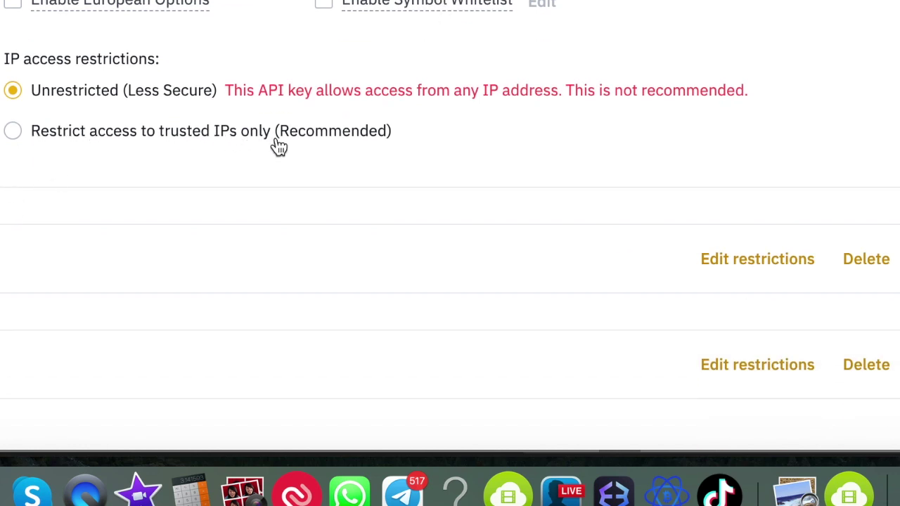
{"action": "left_click", "coordinate": [10, 136]}
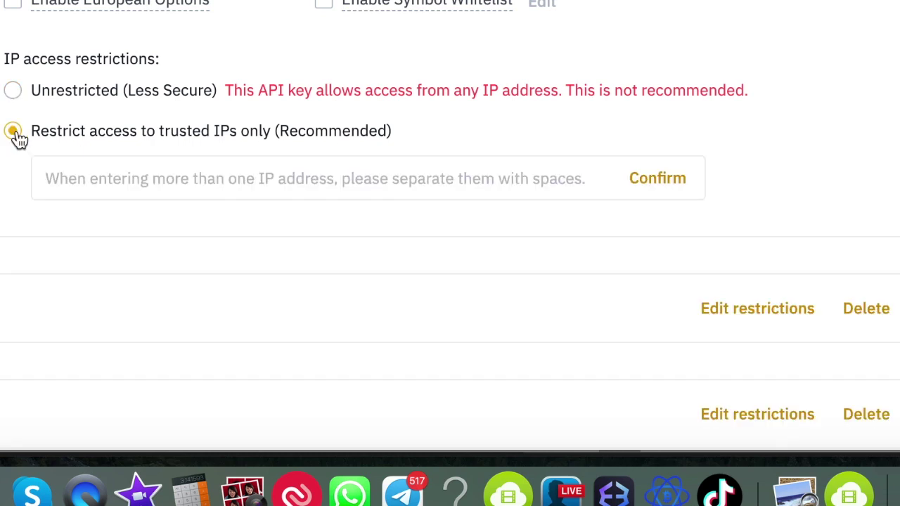
{"action": "left_click", "coordinate": [66, 176]}
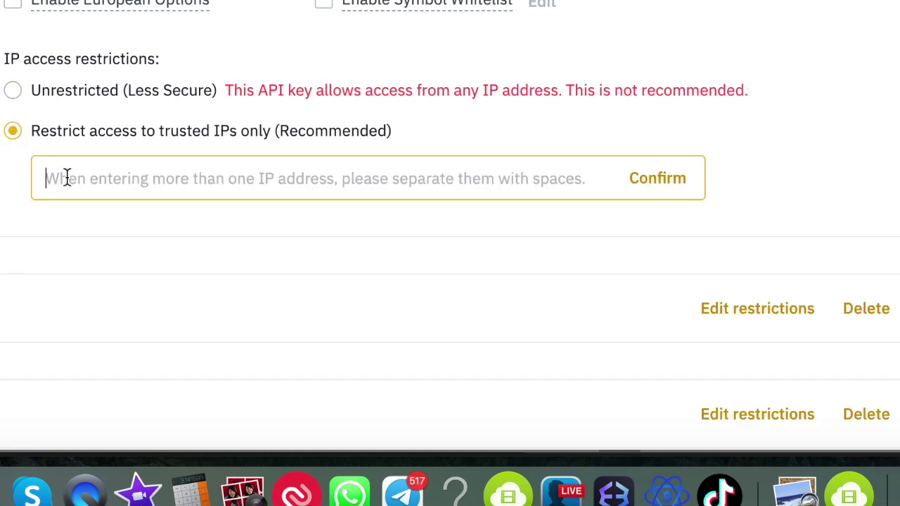
{"action": "key", "text": "super+v"}
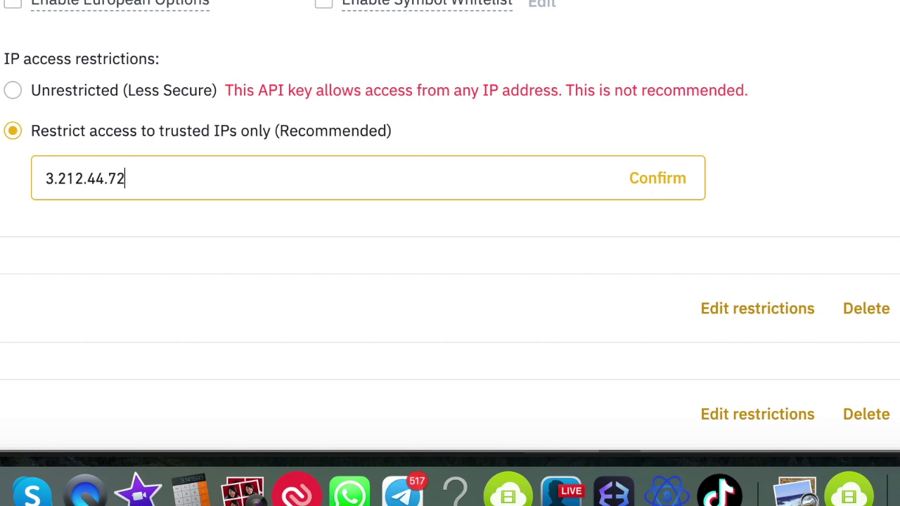
{"action": "left_click", "coordinate": [45, 178]}
{"action": "left_click", "coordinate": [653, 182]}
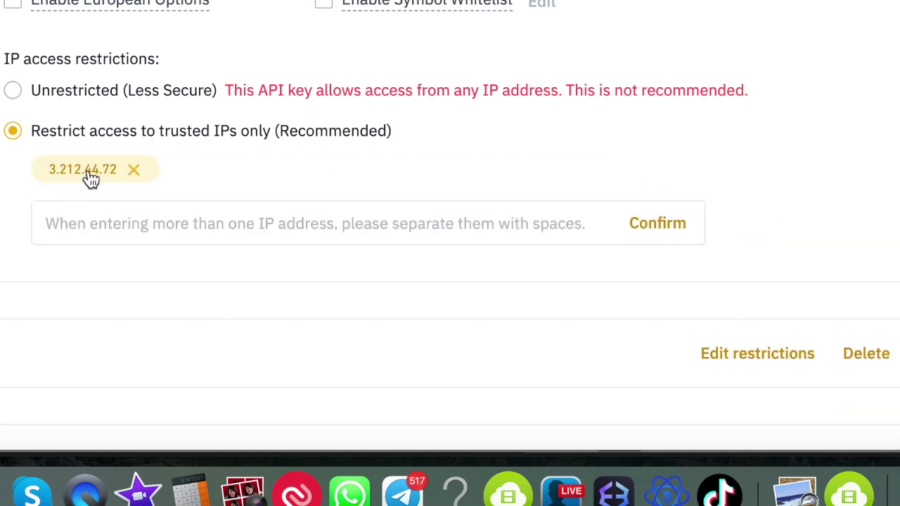
Step: Enable Spot & Margin Trading for the API key and save the restrictions, verifying with the authenticator code
{"action": "scroll", "coordinate": [217, 199], "scroll_direction": "up", "scroll_amount": 3}
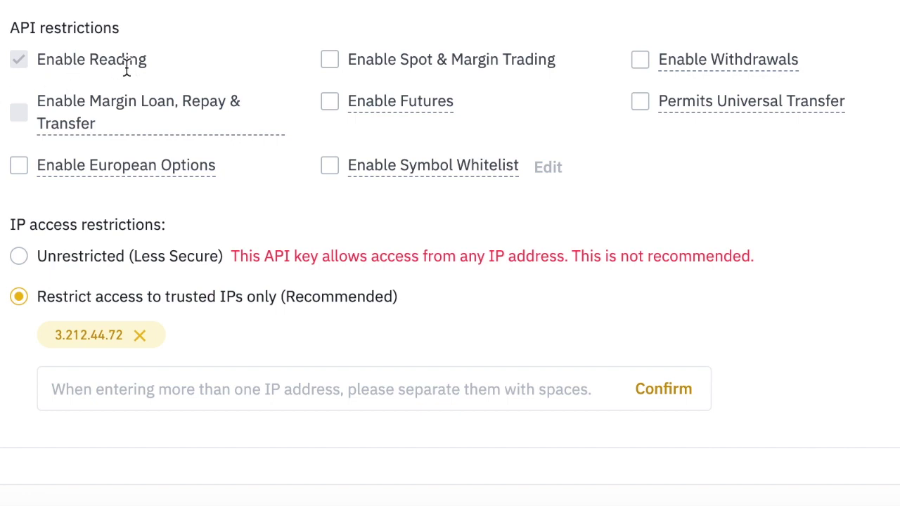
{"action": "left_click", "coordinate": [330, 62]}
{"action": "mouse_move", "coordinate": [715, 62]}
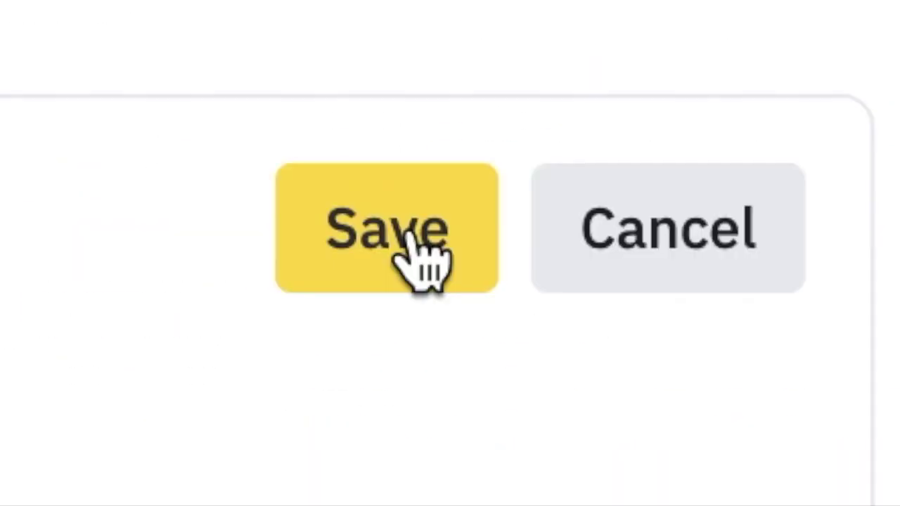
{"action": "left_click", "coordinate": [415, 246]}
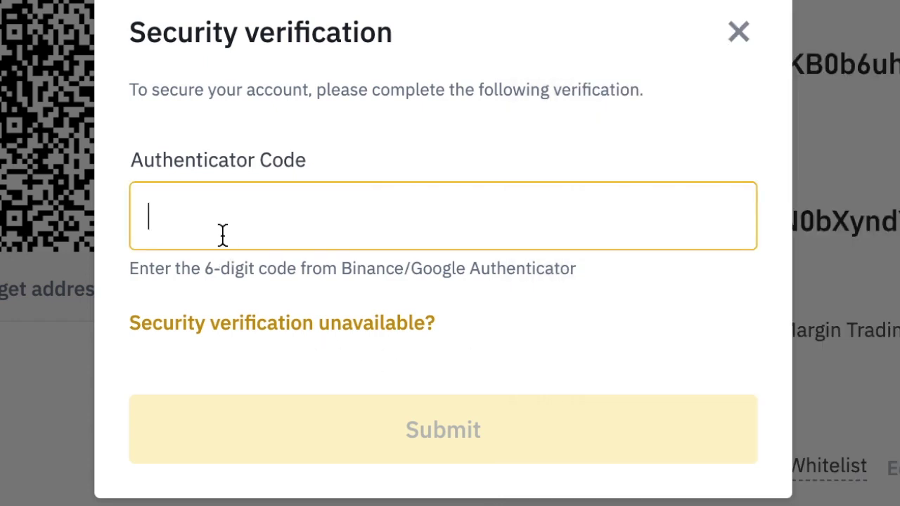
{"action": "key", "text": "ctrl+v"}
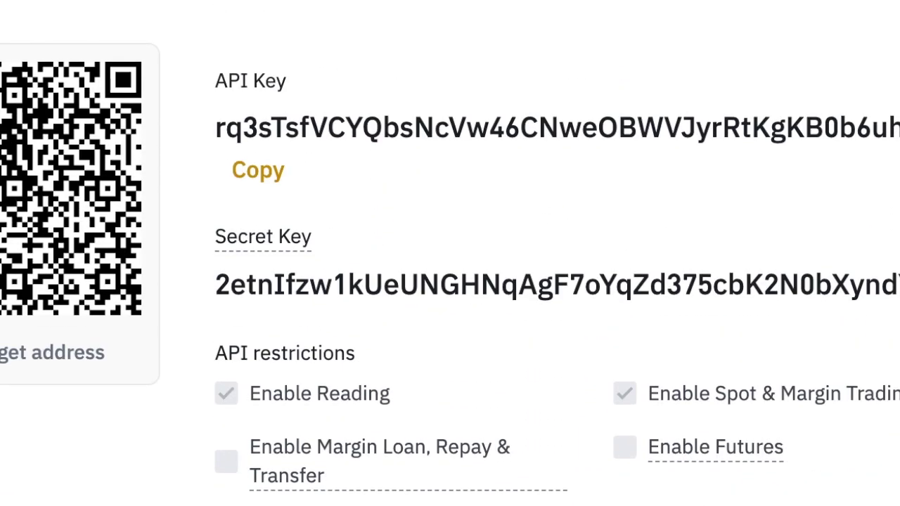
Step: Return to EazyBot and save the Binance demo exchange connection
{"action": "scroll", "coordinate": [573, 133], "scroll_direction": "up", "scroll_amount": 3}
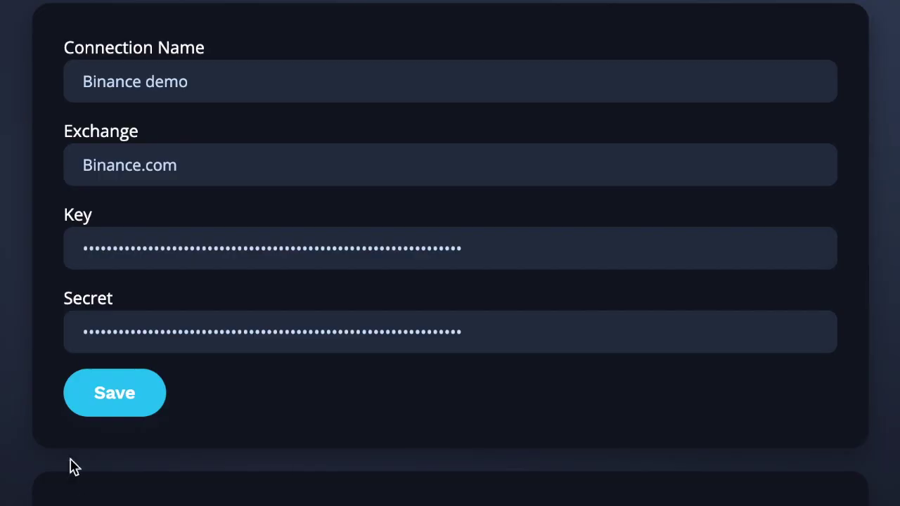
{"action": "left_click", "coordinate": [117, 411]}
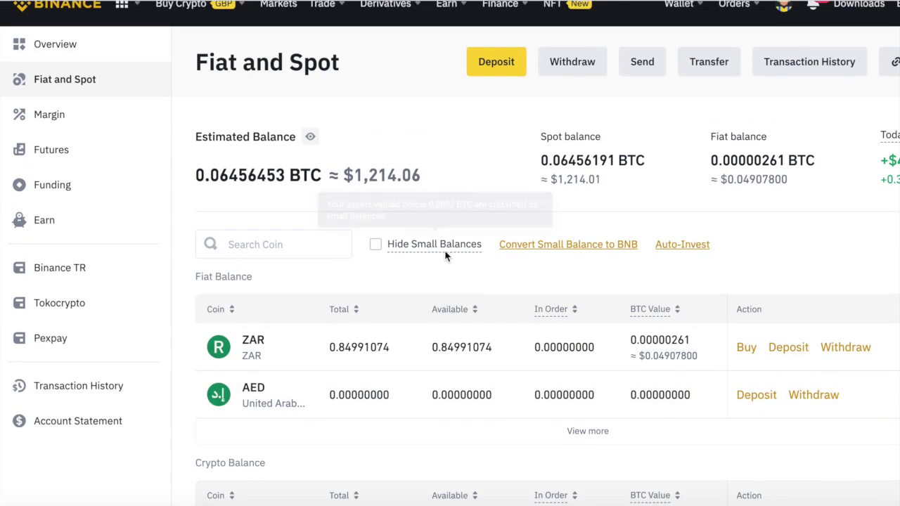
Step: In Binance's Fiat and Spot wallet, find USDT among the crypto balances and open its conversion form
{"action": "scroll", "coordinate": [445, 252], "scroll_direction": "down", "scroll_amount": 5}
{"action": "scroll", "coordinate": [444, 256], "scroll_direction": "down", "scroll_amount": 2}
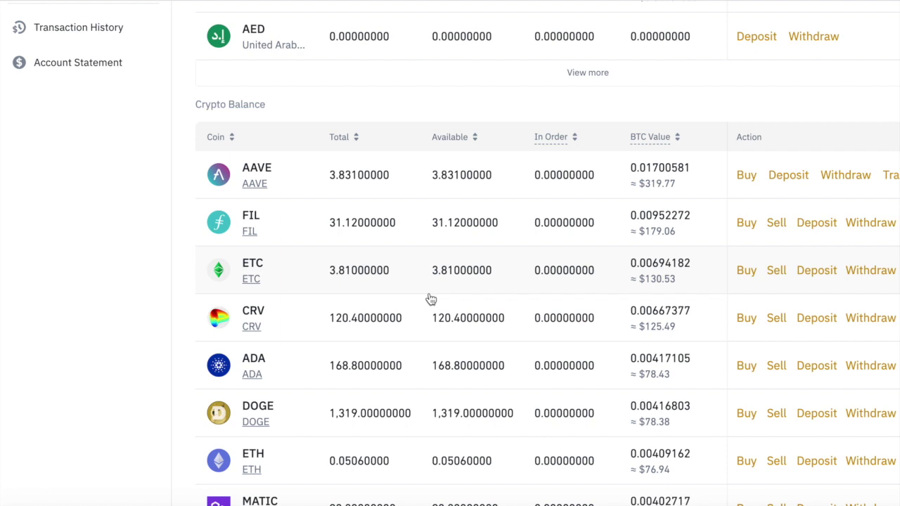
{"action": "scroll", "coordinate": [401, 342], "scroll_direction": "down", "scroll_amount": 2}
{"action": "scroll", "coordinate": [401, 342], "scroll_direction": "down", "scroll_amount": 2}
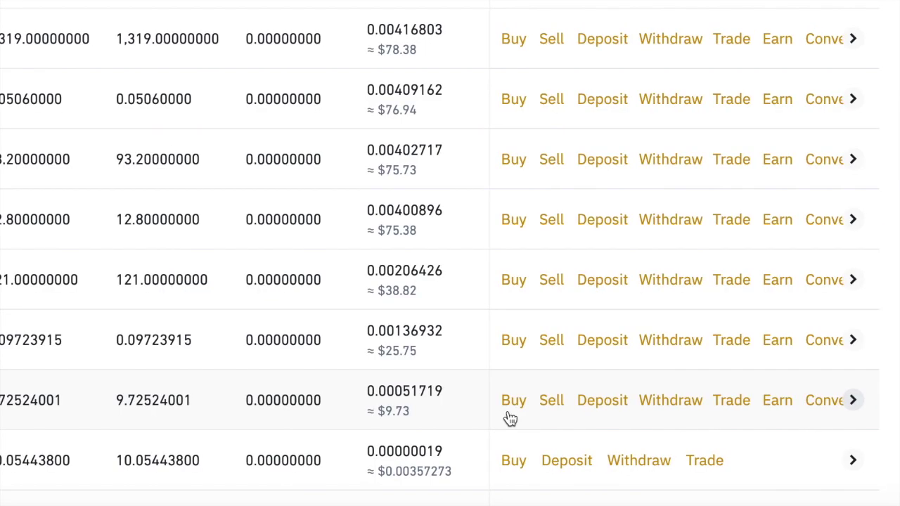
{"action": "left_click", "coordinate": [829, 407]}
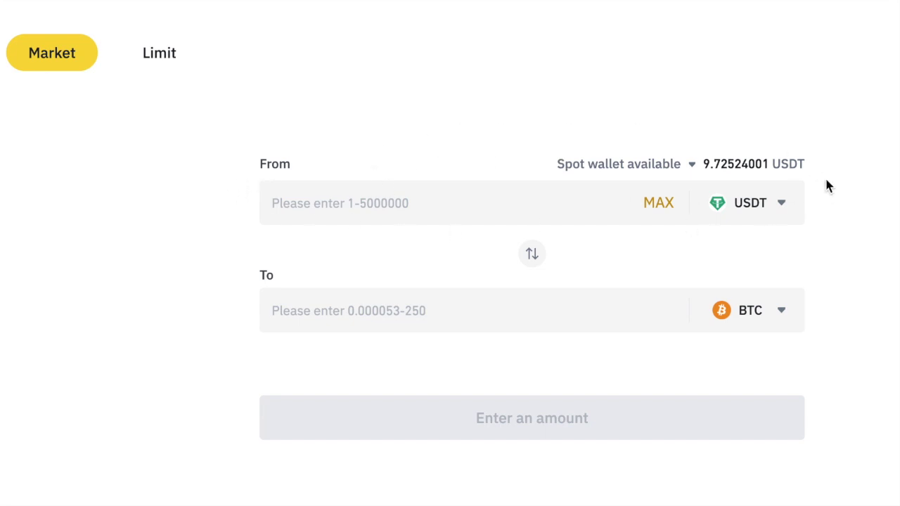
Step: Choose BNB as the coin to receive, enter the maximum 9.72524001 USDT as the amount, and preview the conversion
{"action": "left_click", "coordinate": [756, 316]}
{"action": "scroll", "coordinate": [413, 455], "scroll_direction": "down", "scroll_amount": 2}
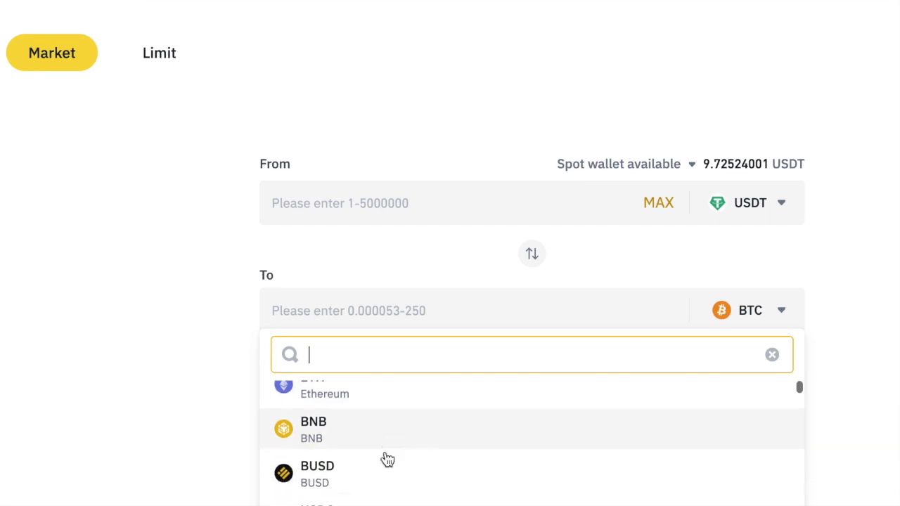
{"action": "left_click", "coordinate": [326, 430]}
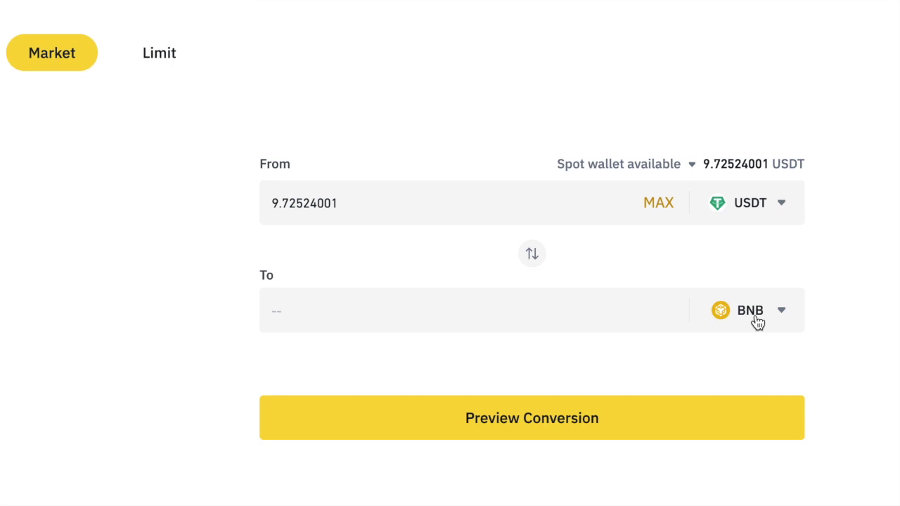
{"action": "left_click", "coordinate": [526, 419]}
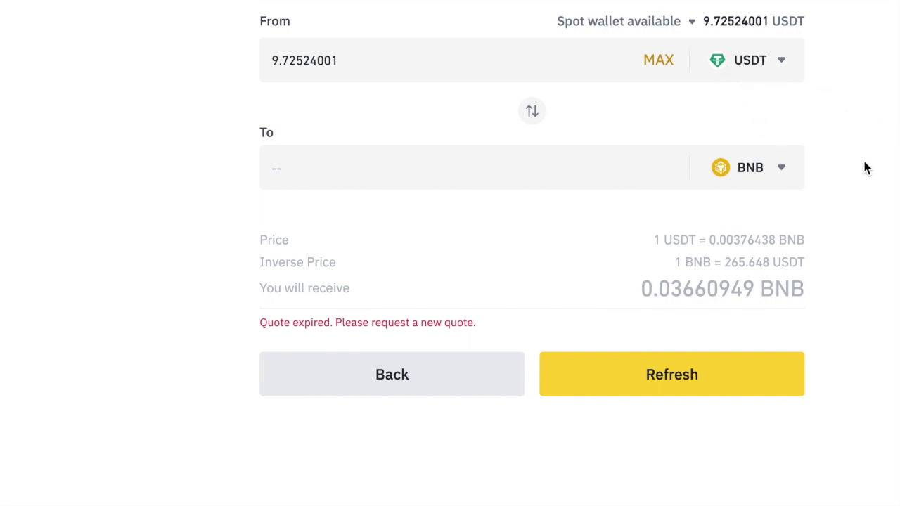
Step: Look through the coins available to convert from and to, and close both lists without changing the selected pair
{"action": "scroll", "coordinate": [864, 167], "scroll_direction": "up", "scroll_amount": 3}
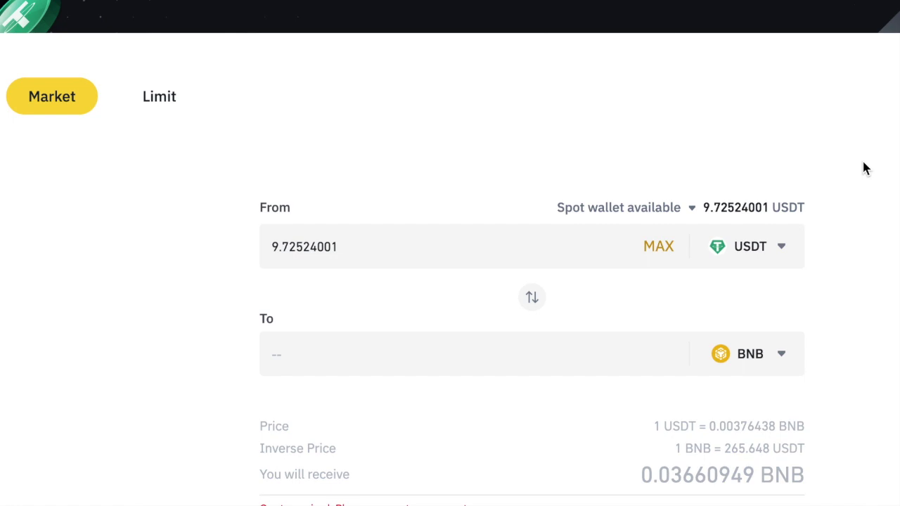
{"action": "left_click", "coordinate": [784, 249]}
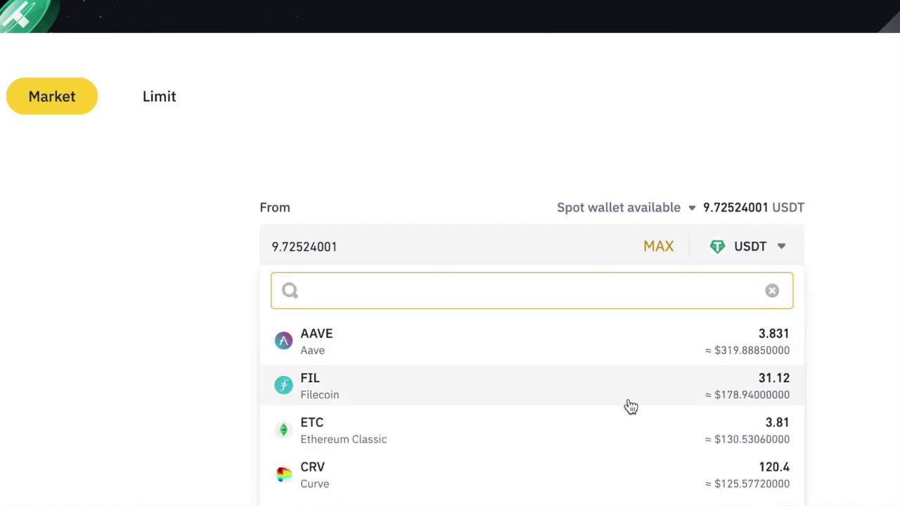
{"action": "scroll", "coordinate": [519, 436], "scroll_direction": "down", "scroll_amount": 5}
{"action": "left_click", "coordinate": [745, 473]}
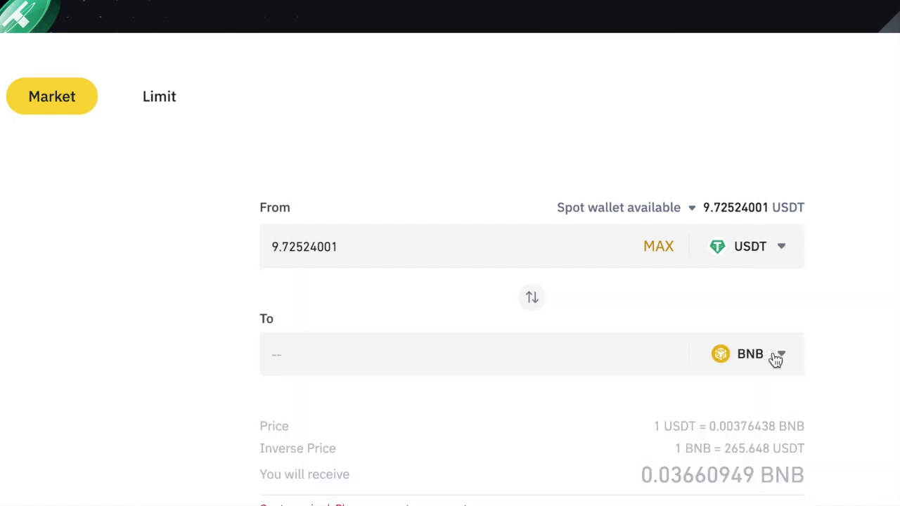
{"action": "left_click", "coordinate": [778, 355]}
{"action": "scroll", "coordinate": [353, 246], "scroll_direction": "down", "scroll_amount": 2}
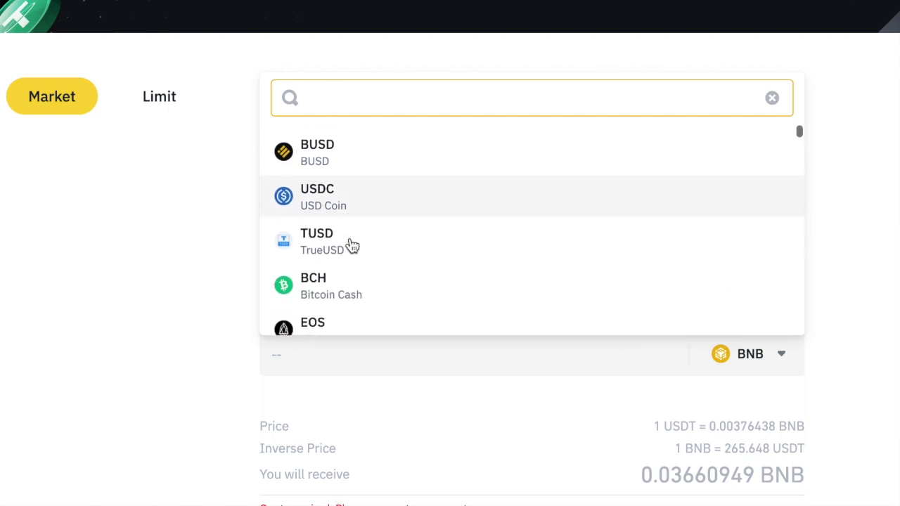
{"action": "scroll", "coordinate": [352, 245], "scroll_direction": "up", "scroll_amount": 3}
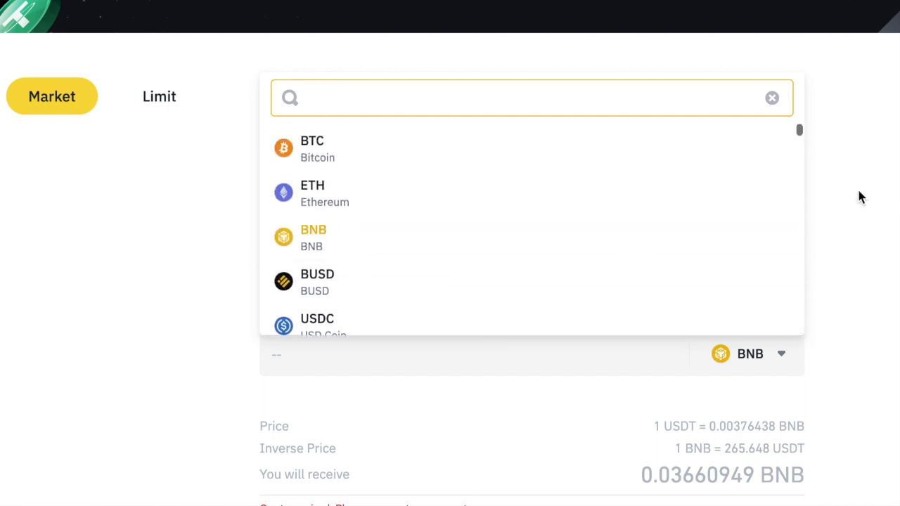
{"action": "left_click", "coordinate": [849, 70]}
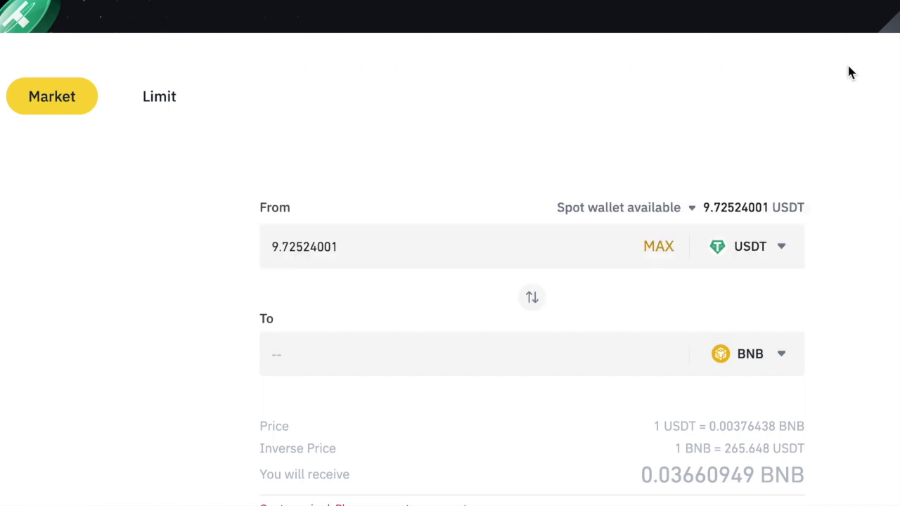